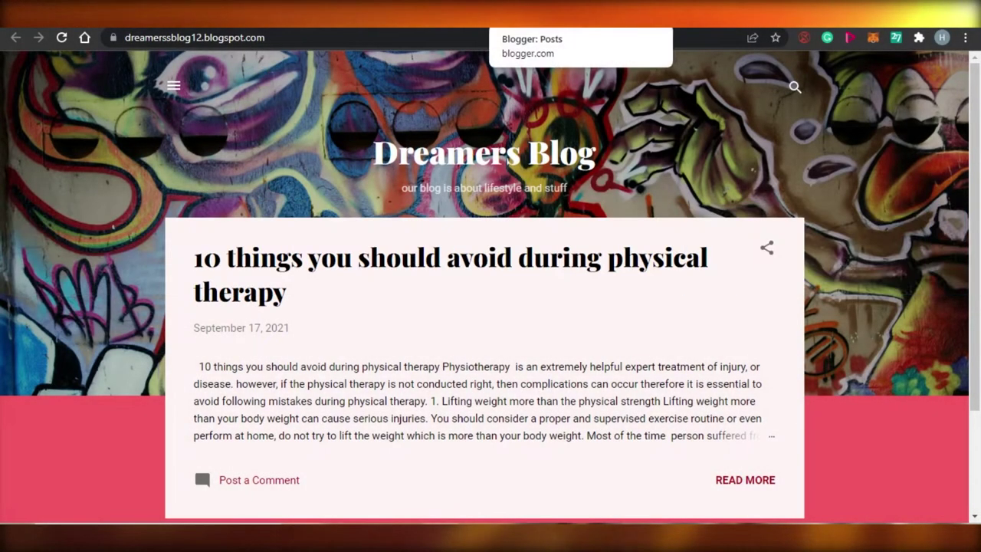
Step: Switch between the live Dreamers Blog page and the Blogger posts dashboard, ending on the dashboard
key(ctrl+Tab)
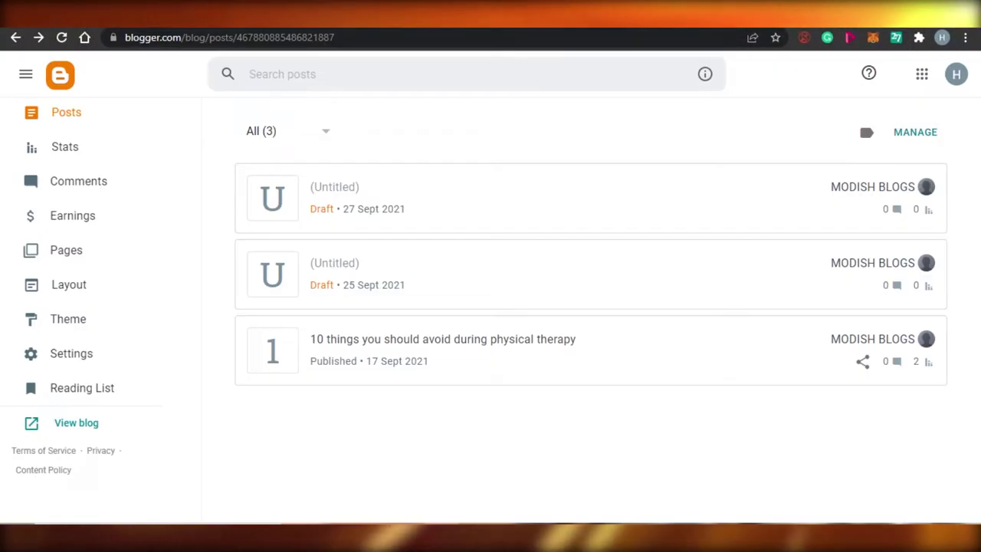
key(ctrl+Tab)
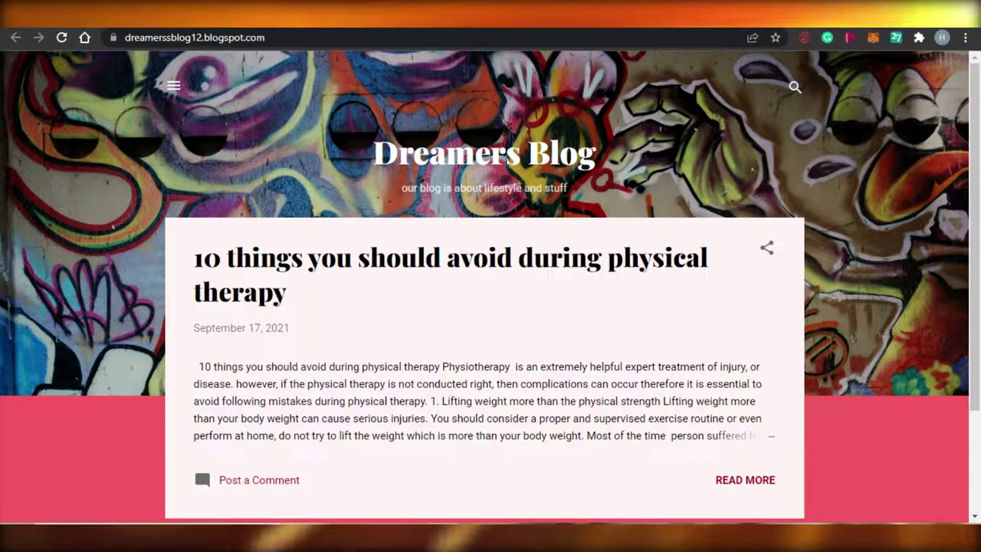
key(ctrl+Tab)
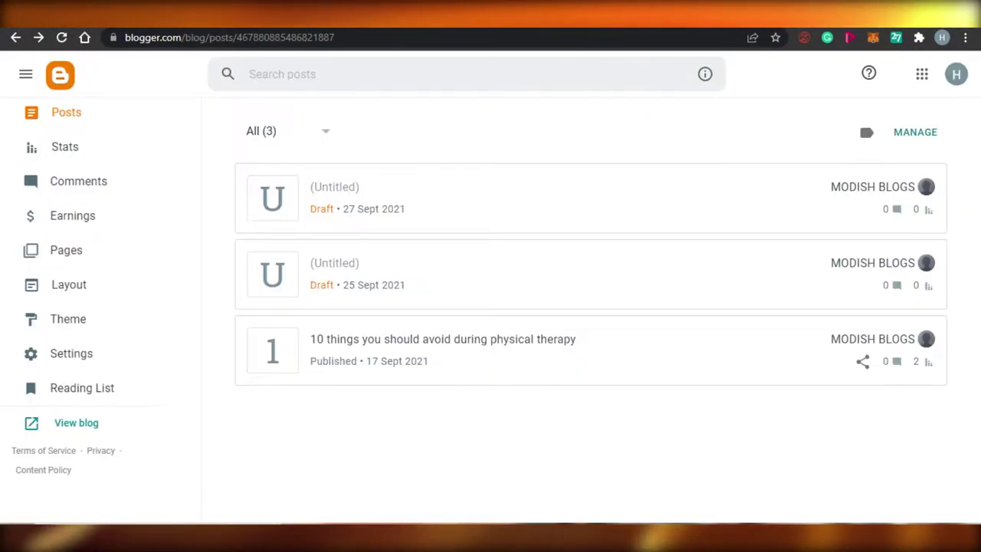
key(ctrl+Tab)
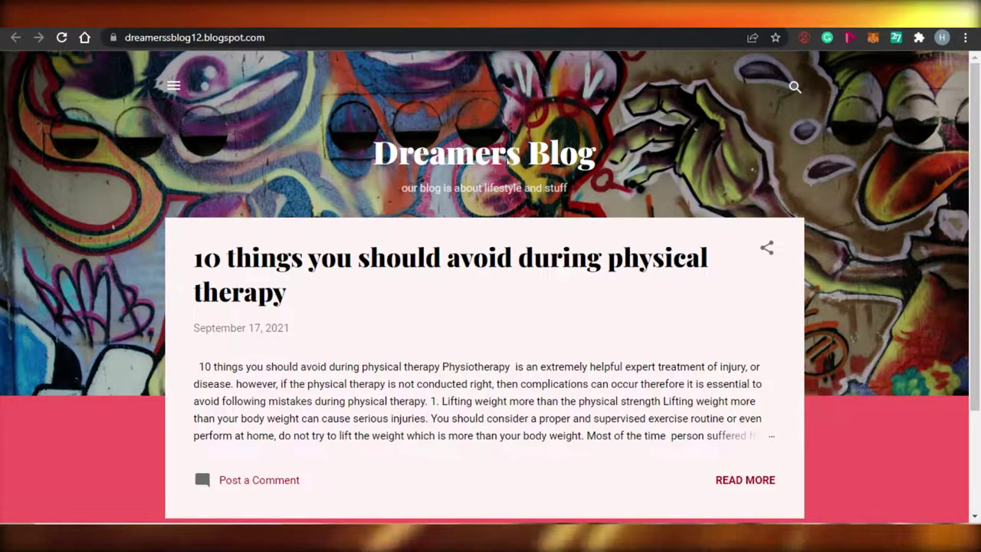
key(ctrl+Tab)
key(ctrl+Tab)
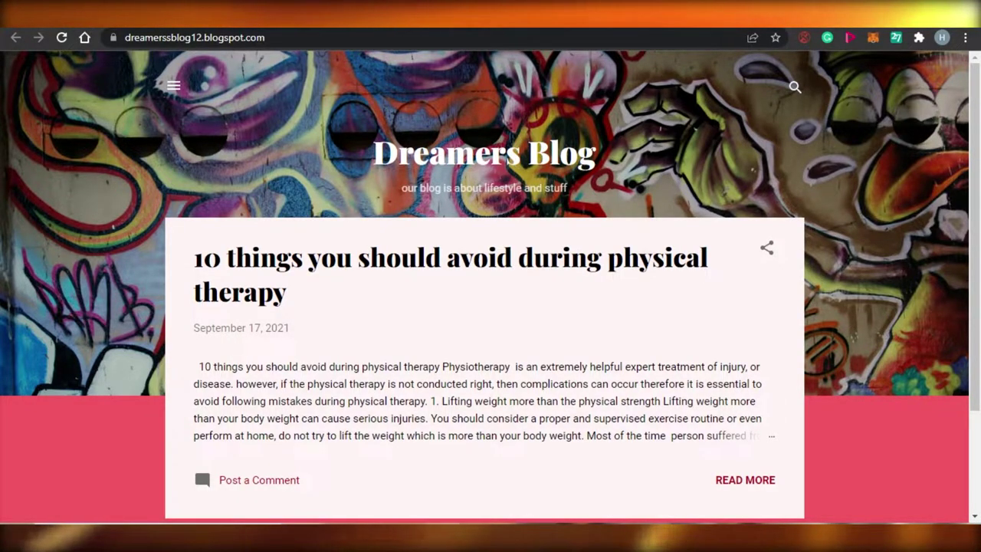
key(ctrl+Tab)
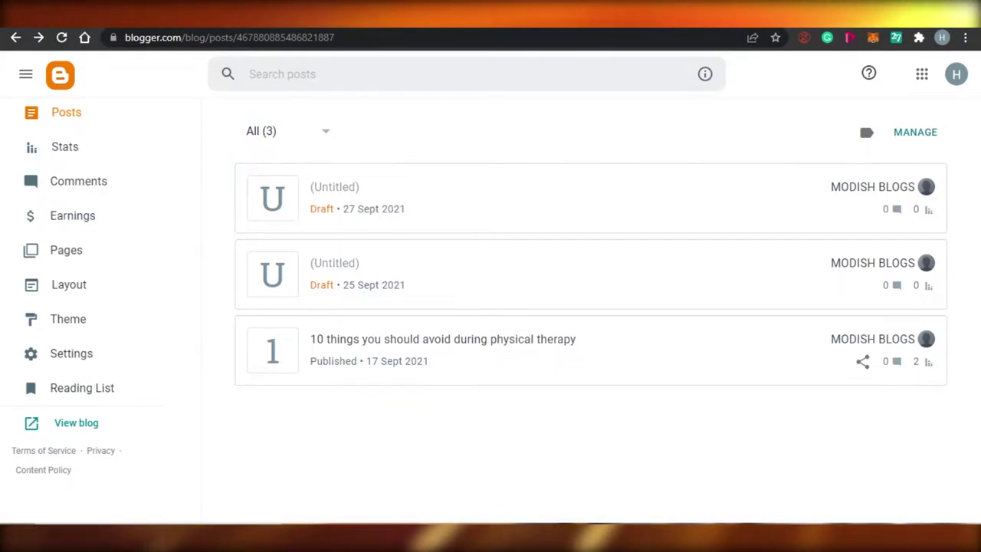
key(ctrl+shift+Tab)
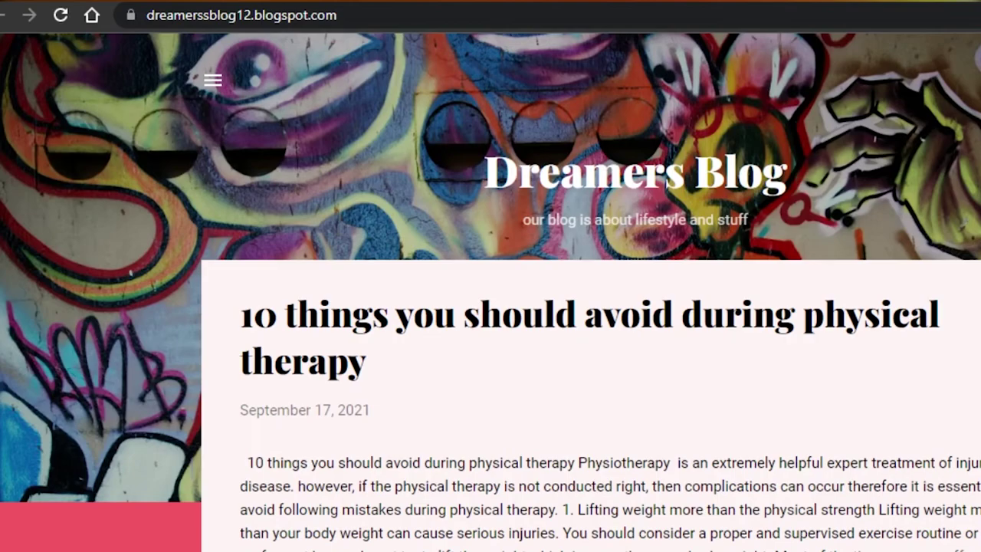
key(ctrl+Tab)
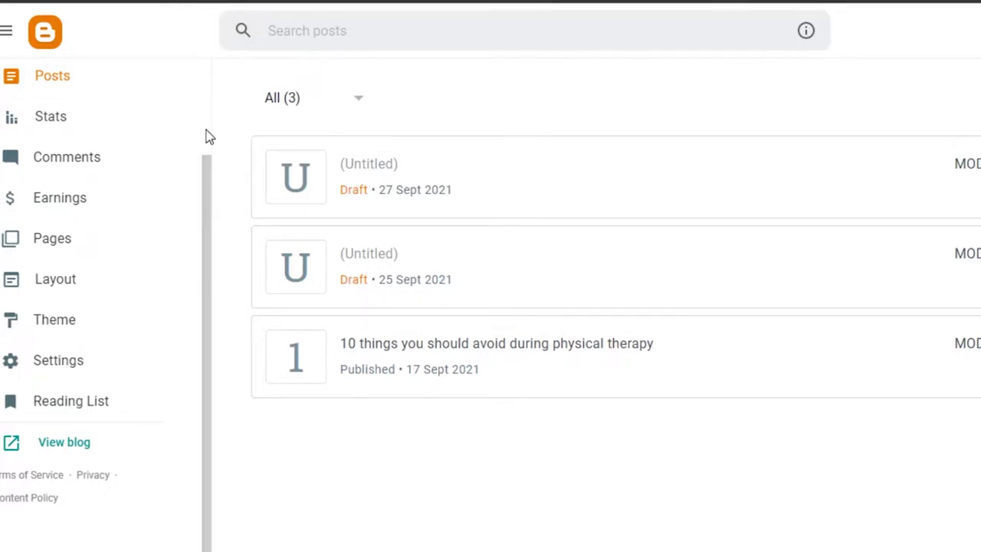
Step: Scroll the sidebar to the top and show the Your blogs list from the blog-name dropdown
drag(214, 207, 202, 118)
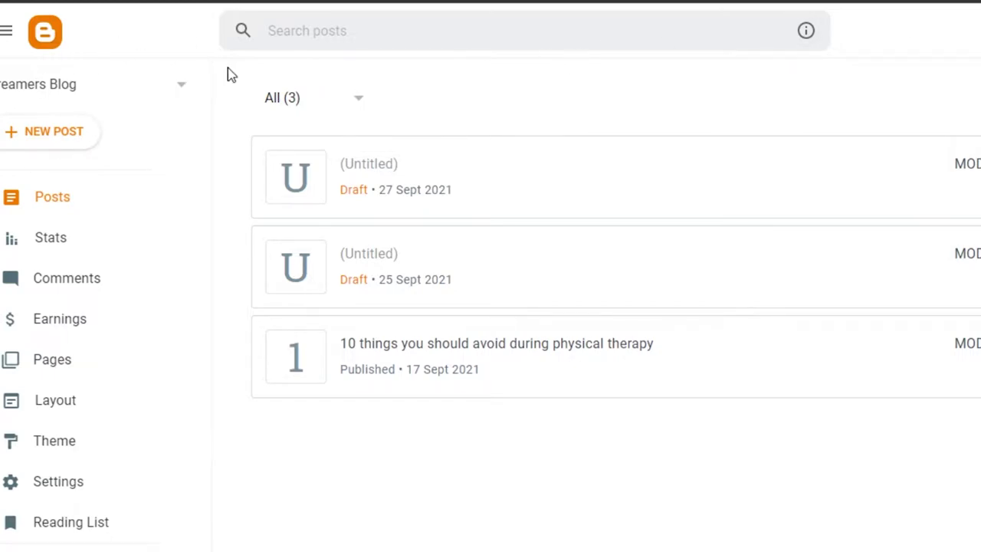
mouse_move(212, 82)
mouse_down()
mouse_move(210, 212)
mouse_move(207, 66)
mouse_up()
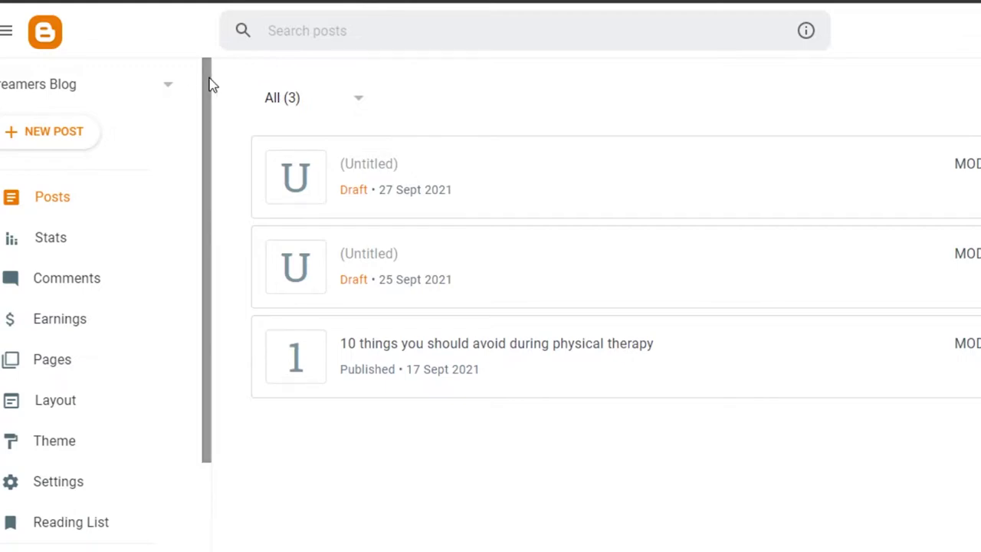
mouse_move(207, 96)
mouse_down()
mouse_move(213, 230)
mouse_move(215, 103)
mouse_up()
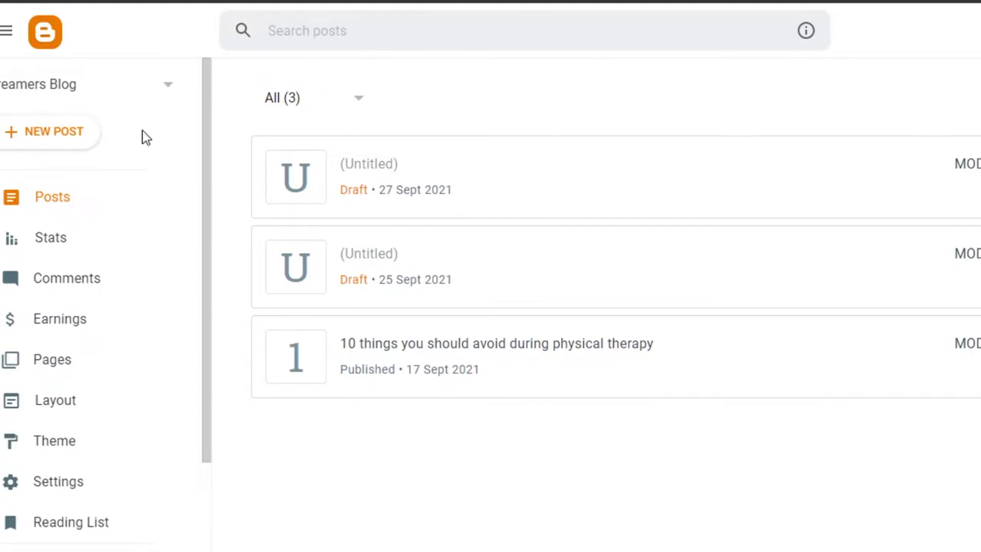
click(171, 90)
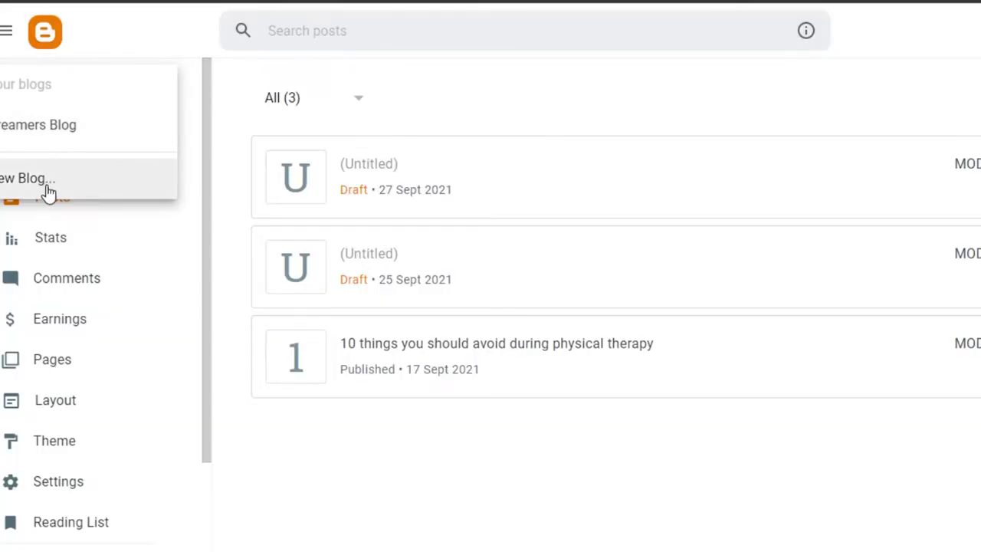
Step: Create a new blog titled YOURDAILYDOSE and continue to its address
click(46, 184)
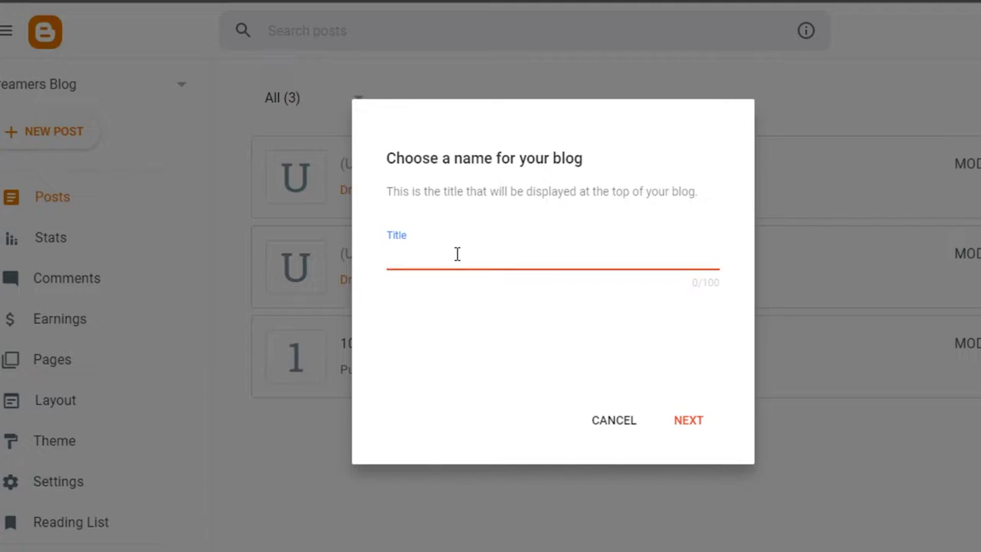
text(YOURDAILYDOSE)
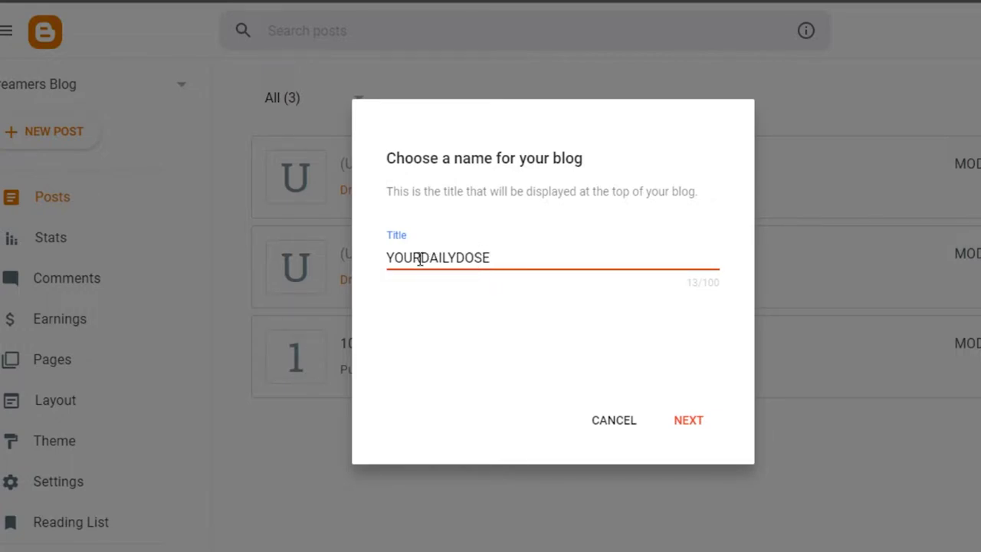
click(693, 421)
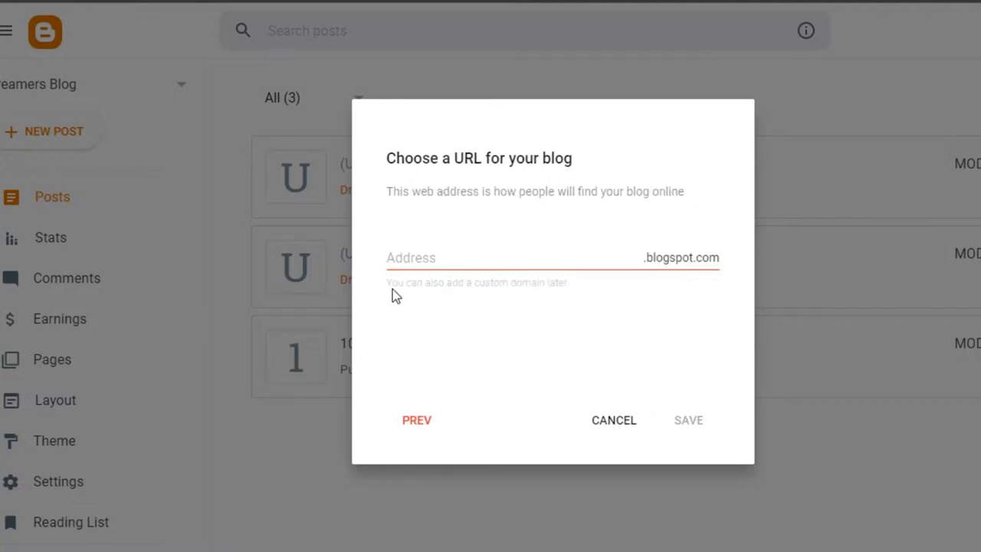
Step: Enter YourDailydose as the blog's .blogspot.com address, correcting the typos until it is available
click(421, 258)
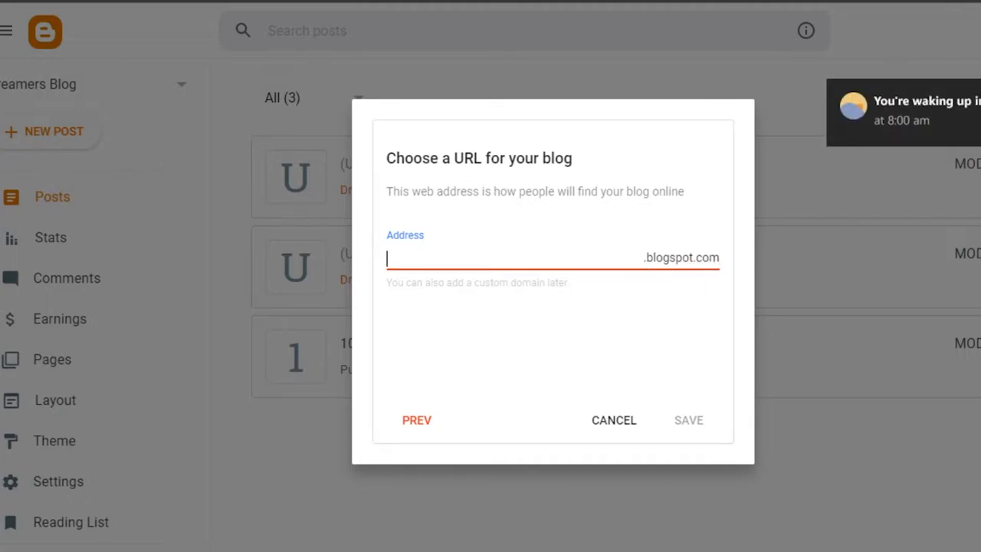
click(723, 100)
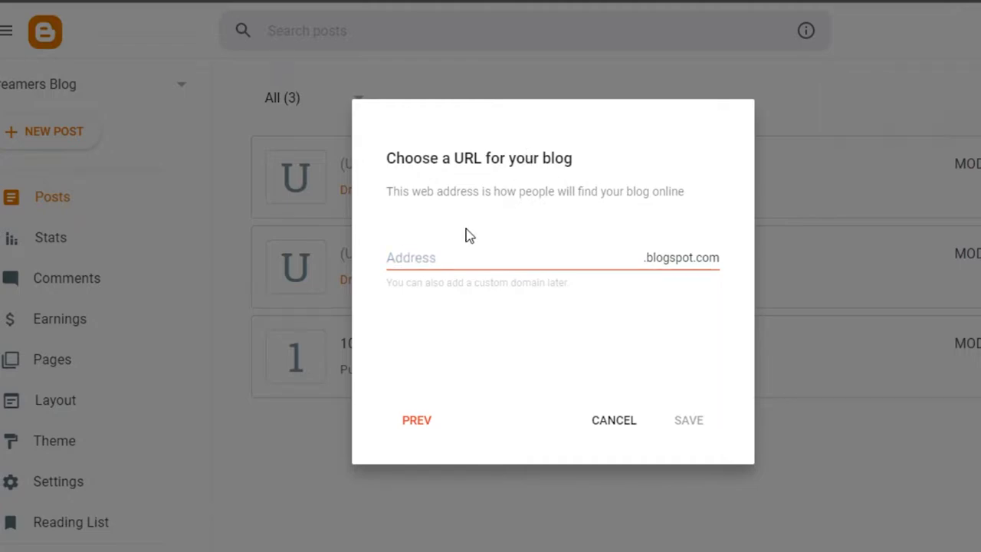
click(434, 259)
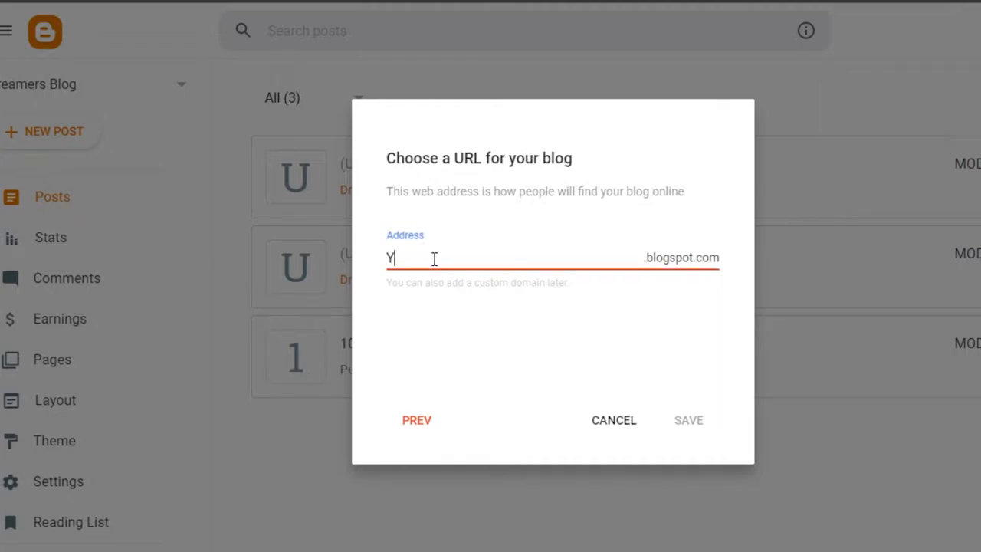
text(YourDailyDsose)
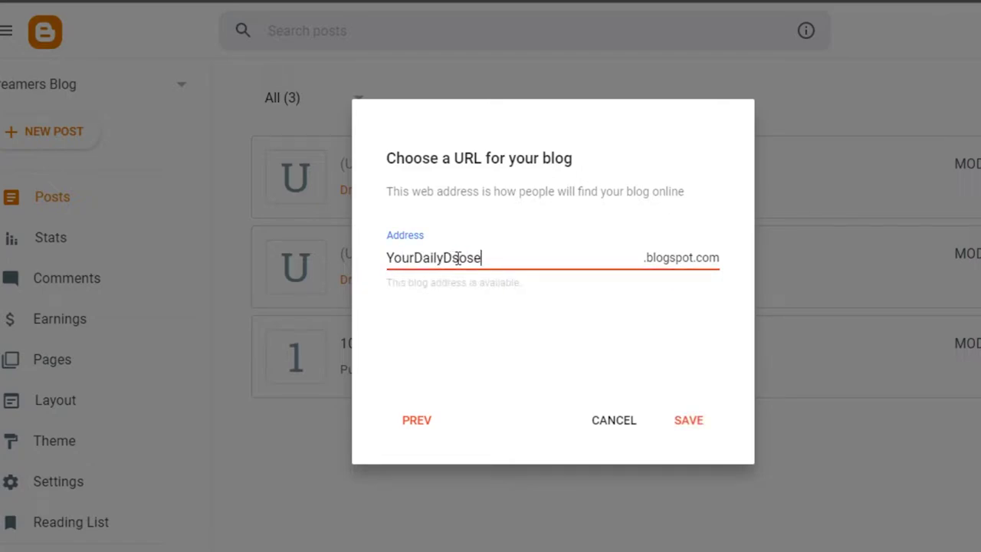
click(458, 259)
key(BackSpace)
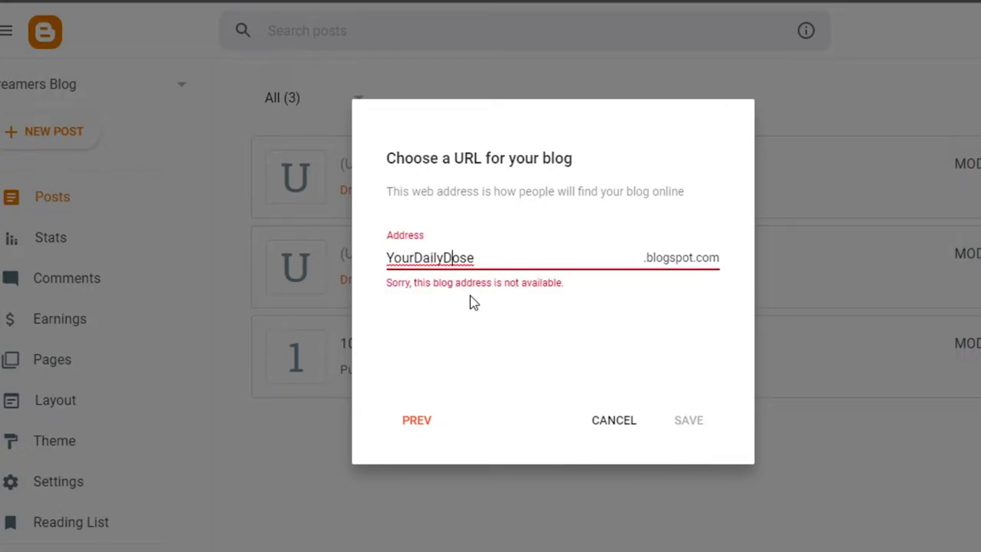
click(447, 262)
key(Delete)
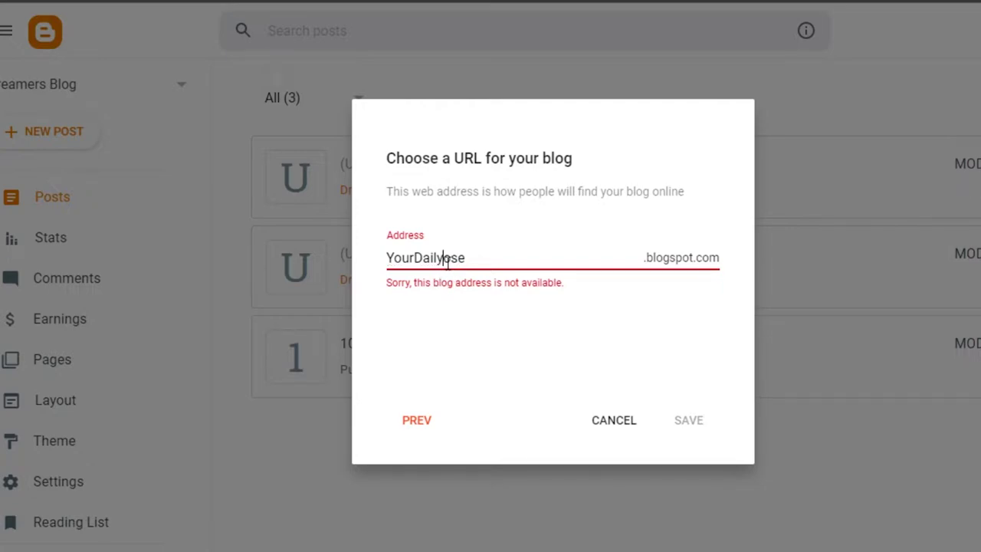
text(d)
key(Return)
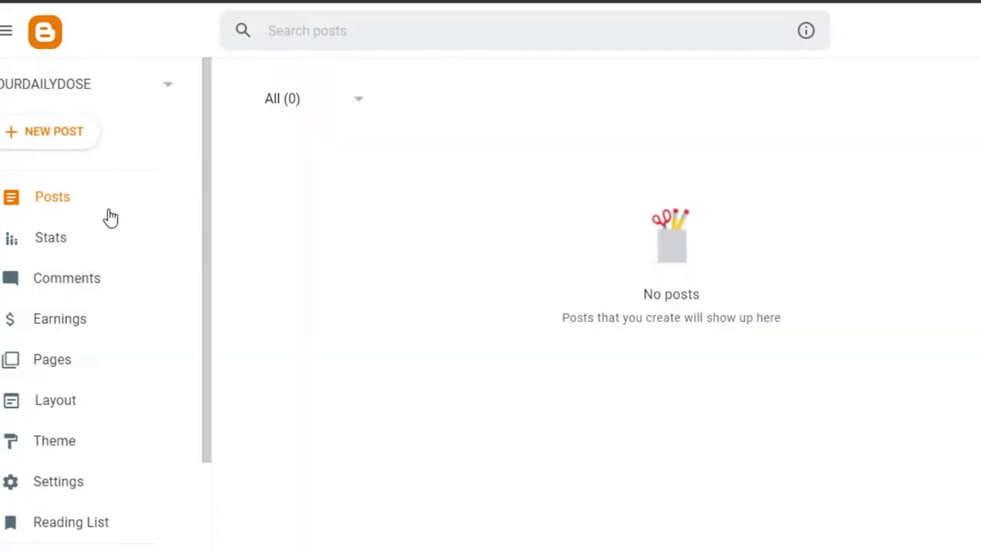
drag(203, 164, 206, 124)
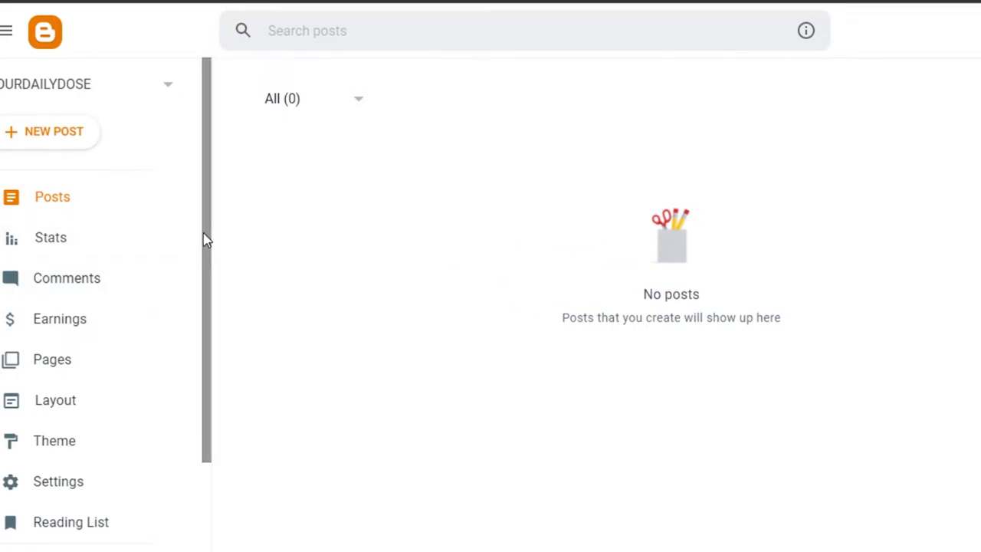
drag(204, 236, 204, 357)
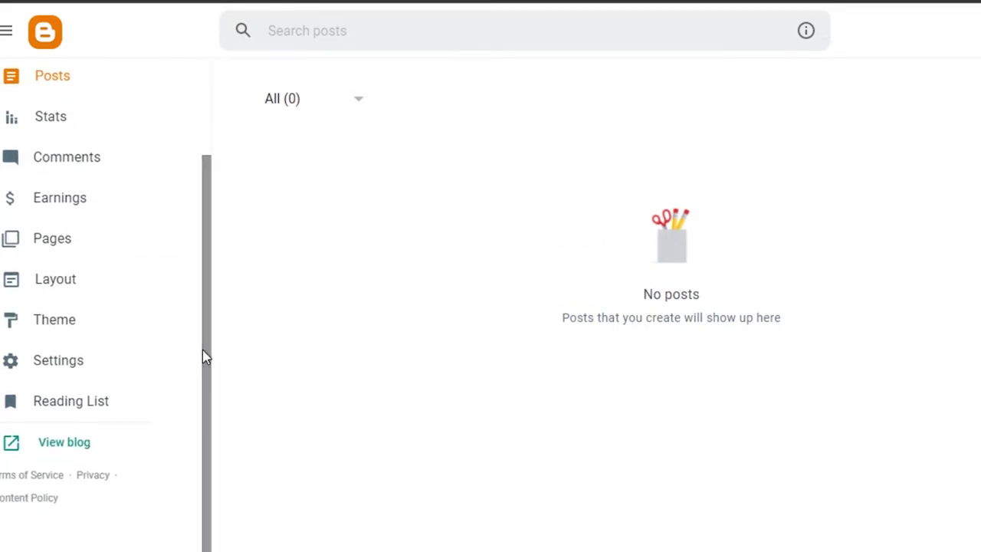
click(31, 322)
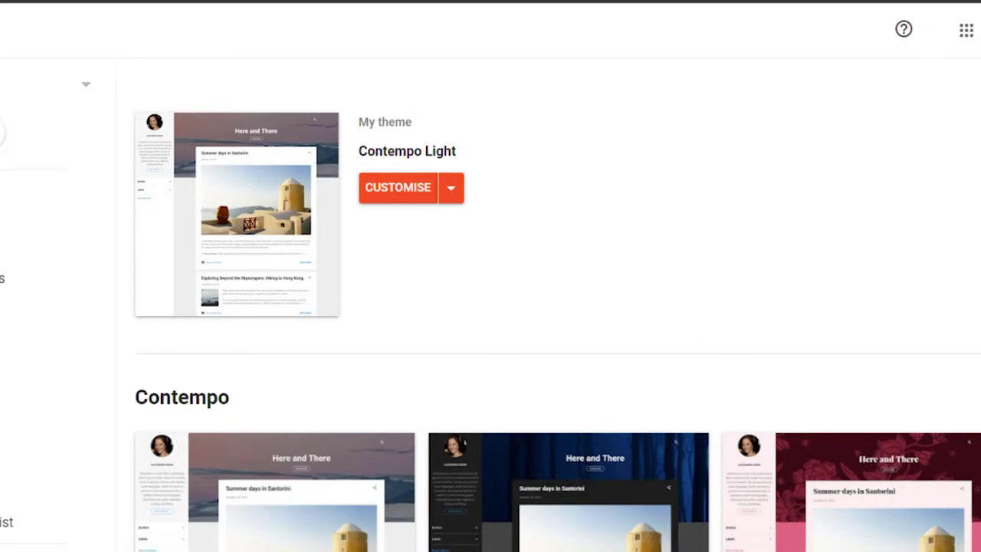
scroll(557, 306, down, 15)
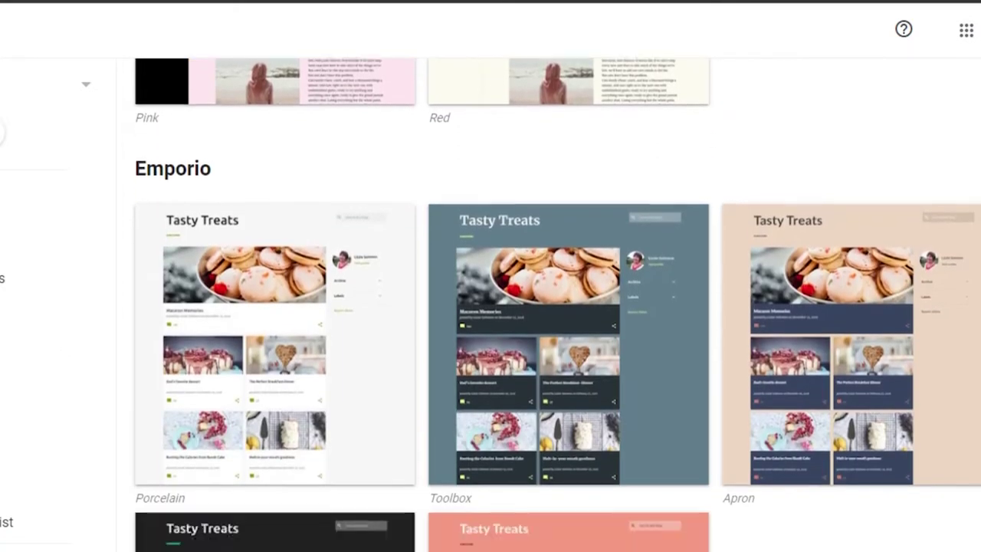
scroll(557, 306, down, 15)
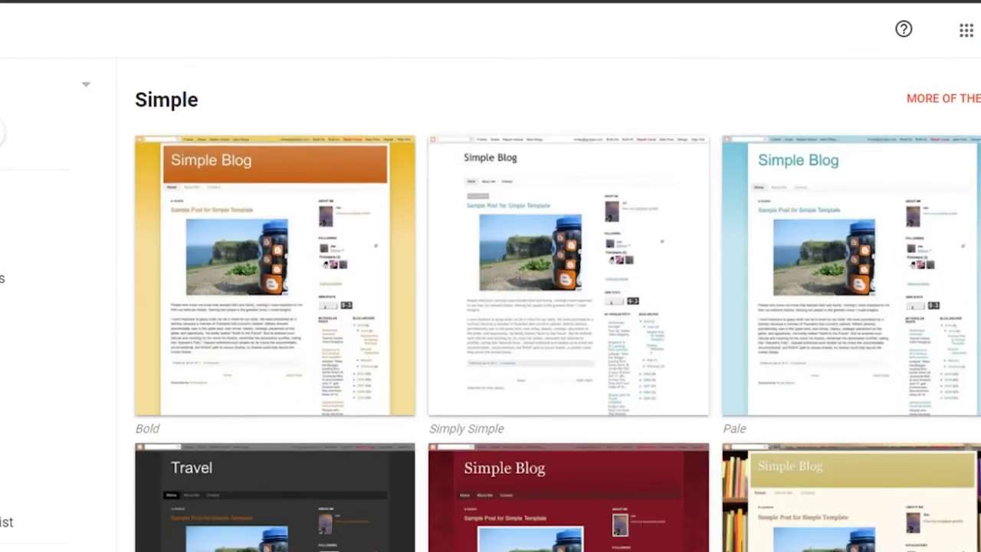
scroll(557, 306, down, 5)
scroll(557, 306, down, 15)
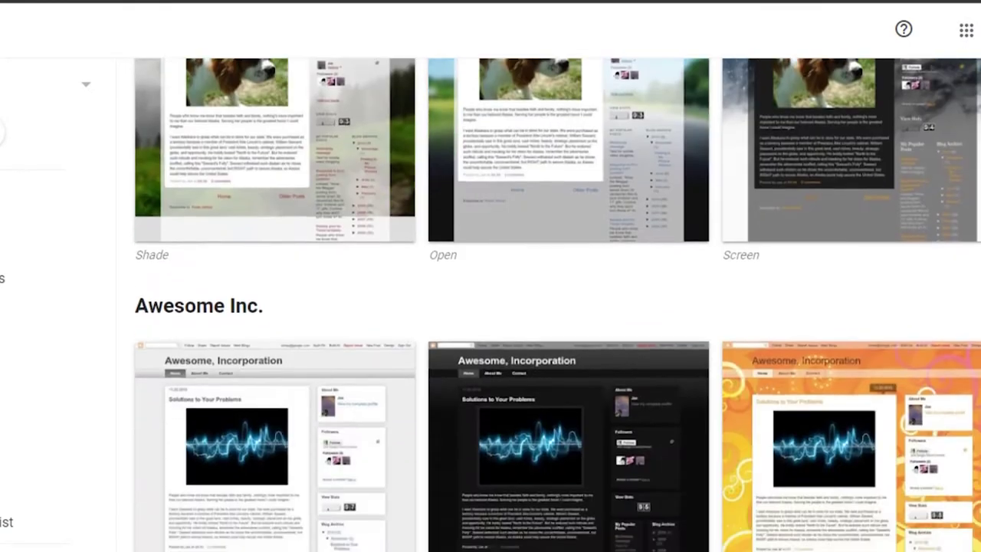
scroll(556, 306, down, 15)
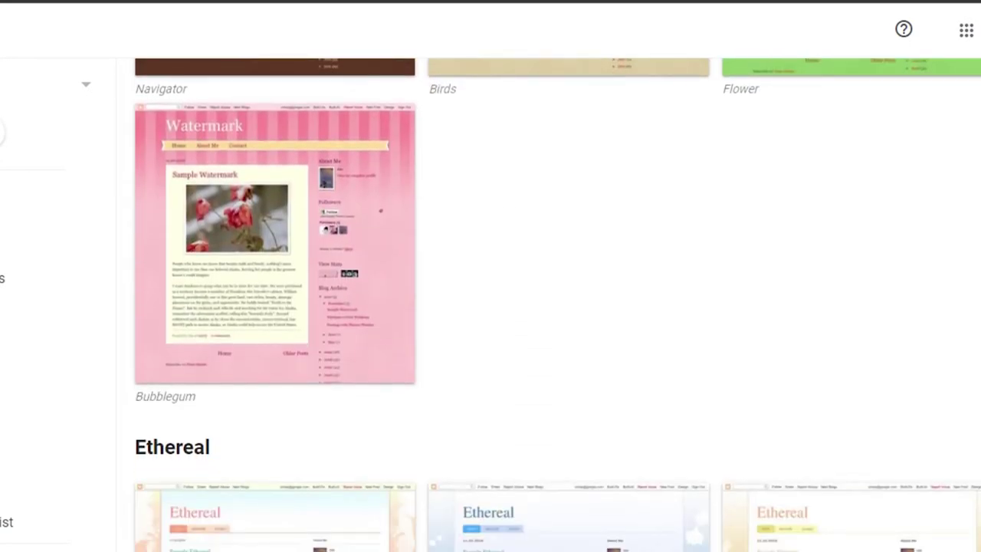
scroll(556, 307, down, 5)
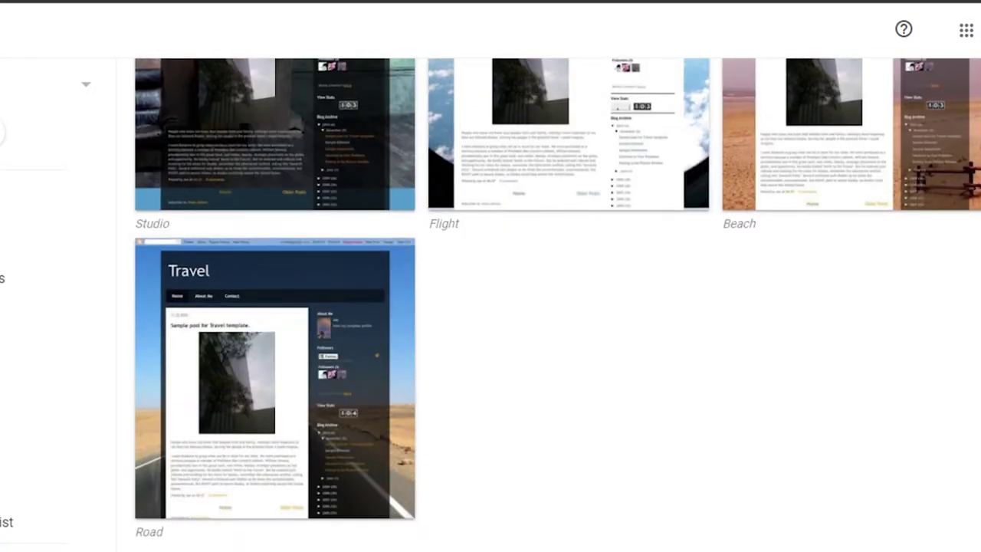
scroll(557, 307, up, 20)
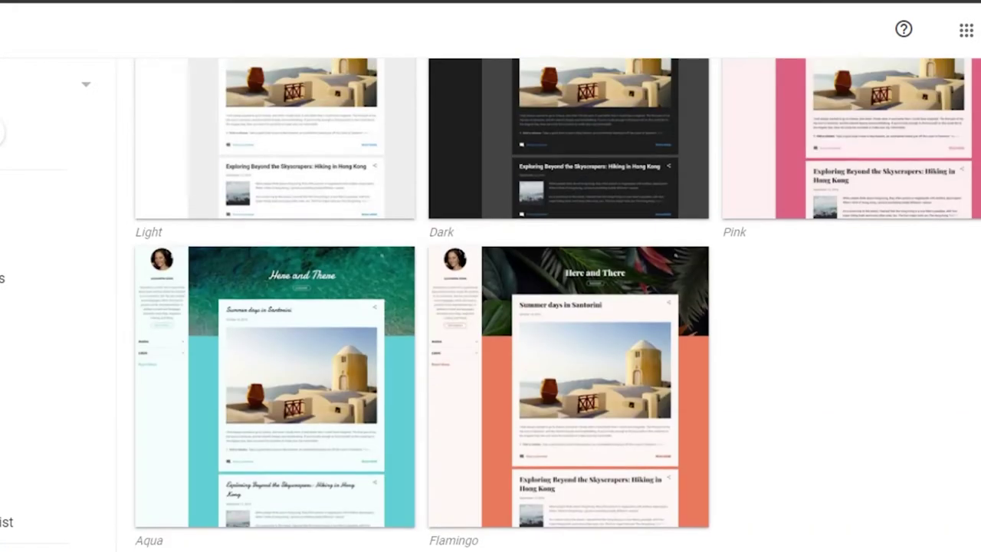
scroll(557, 307, up, 10)
scroll(557, 307, down, 12)
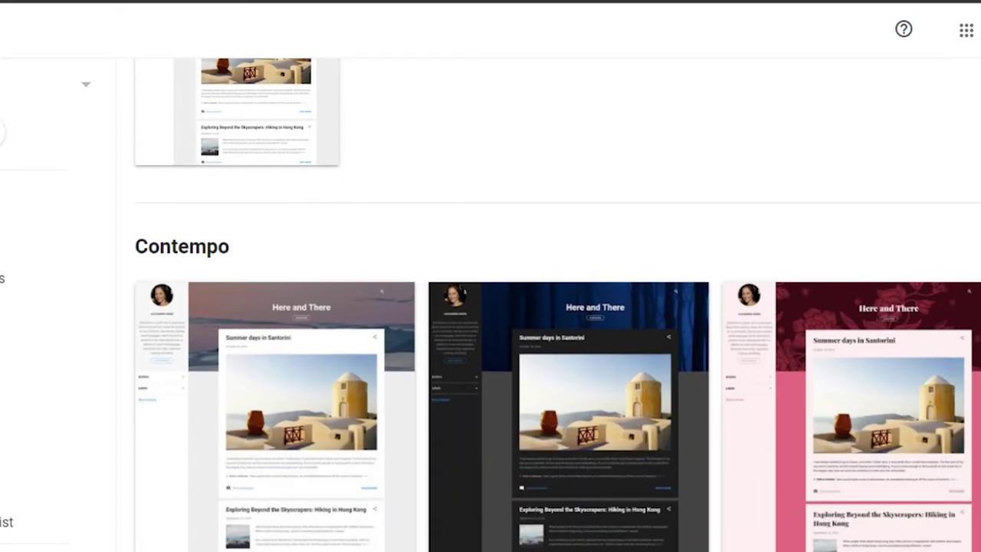
scroll(548, 306, down, 15)
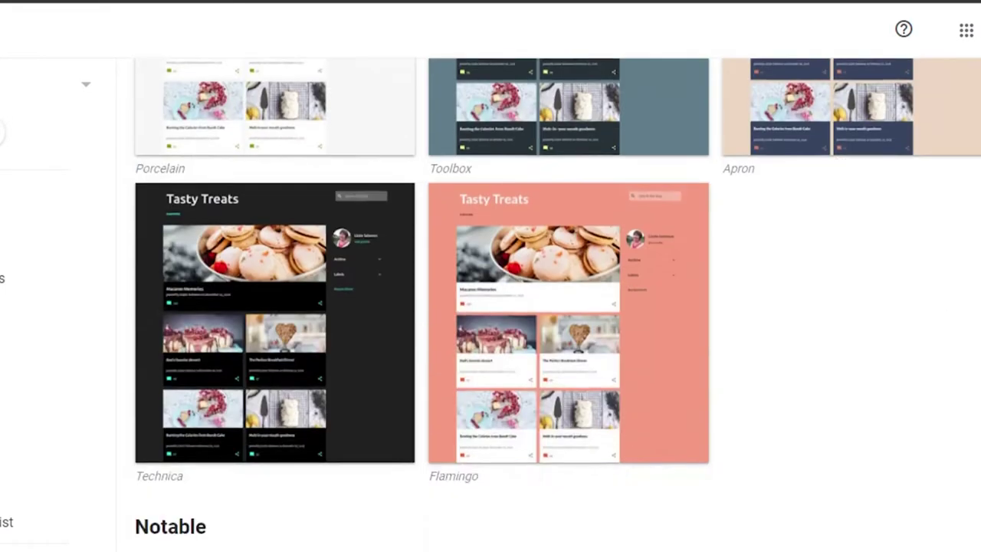
scroll(548, 307, down, 12)
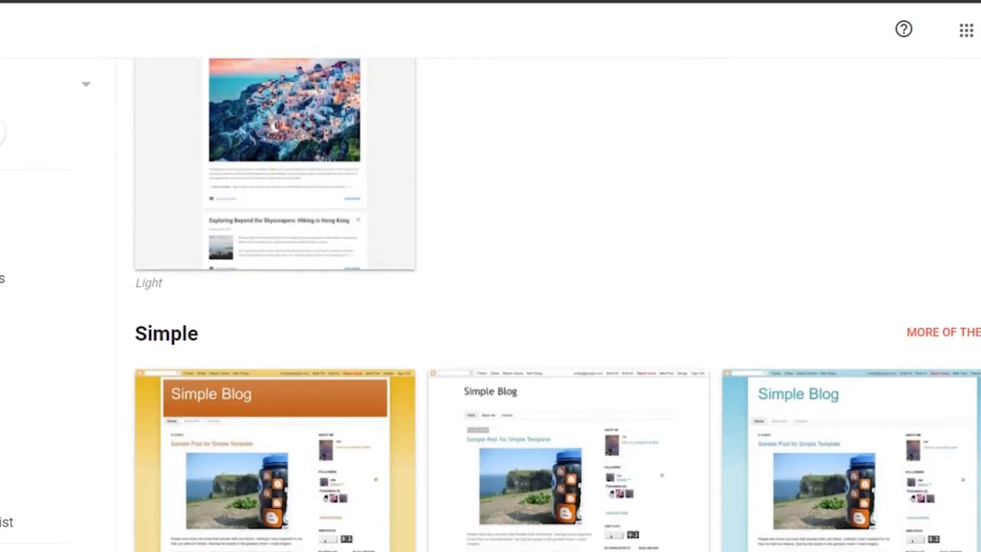
scroll(548, 307, down, 10)
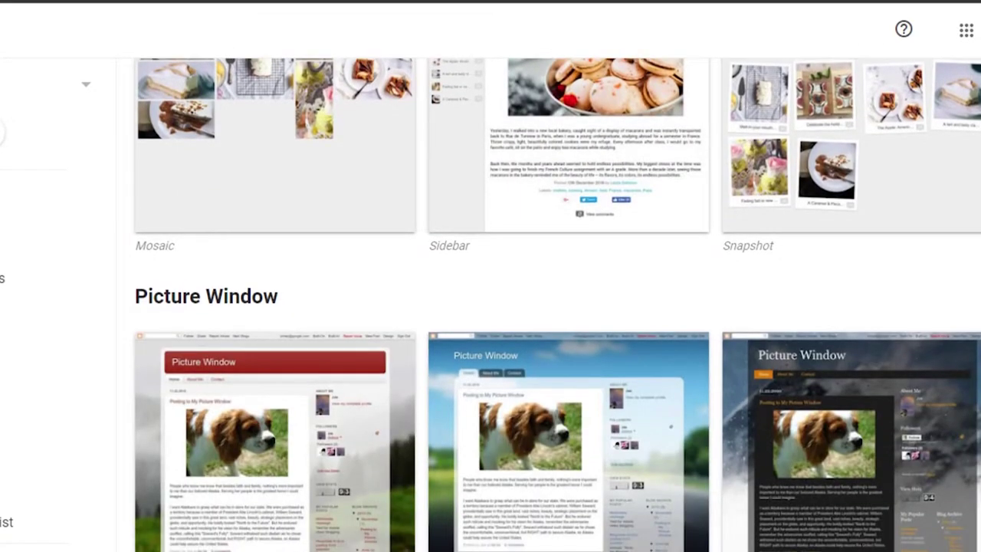
scroll(557, 306, down, 9)
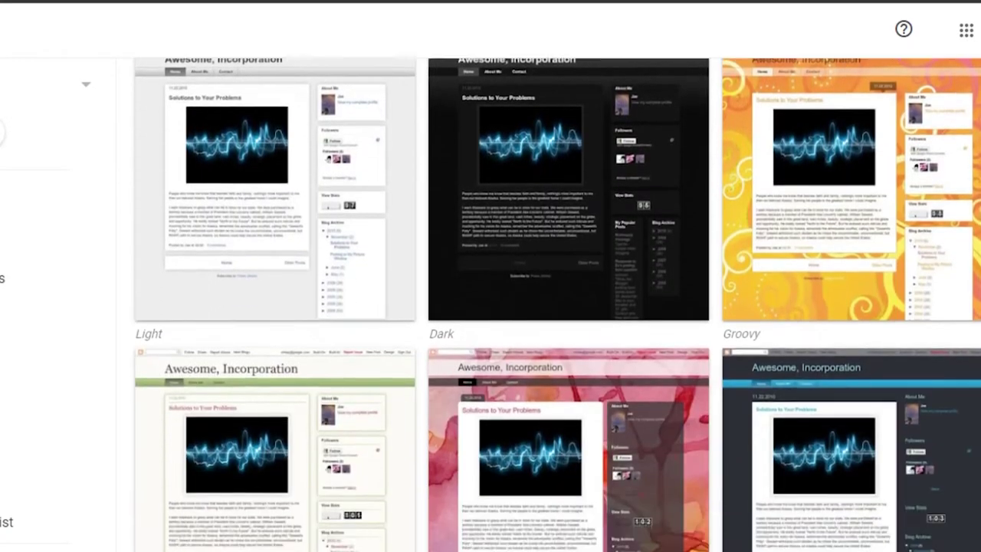
scroll(557, 307, down, 12)
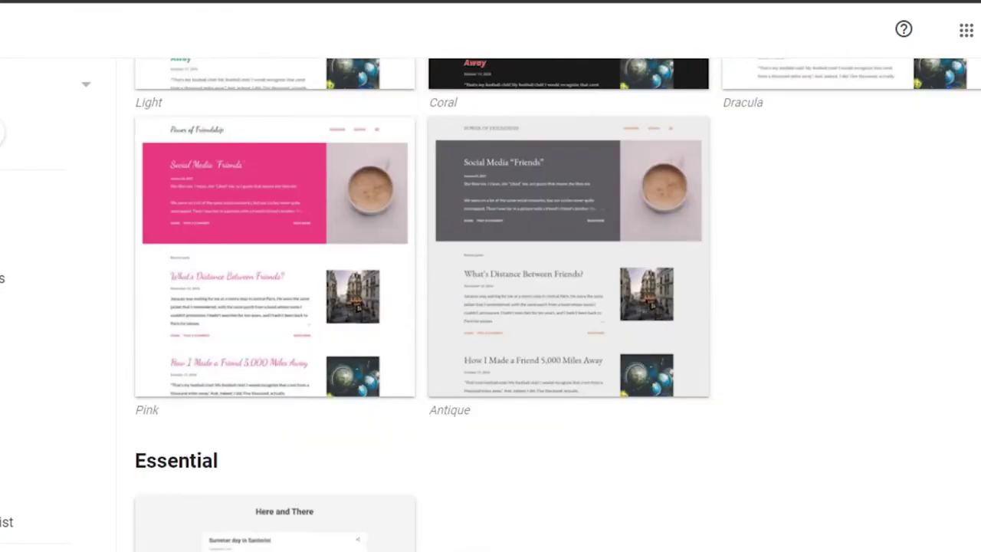
scroll(557, 304, down, 12)
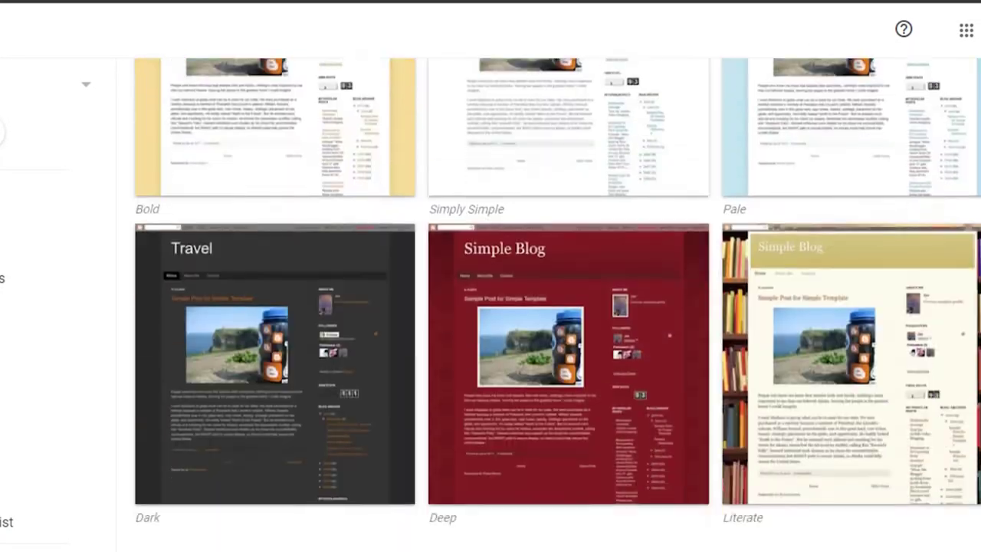
scroll(557, 305, down, 5)
scroll(558, 307, down, 2)
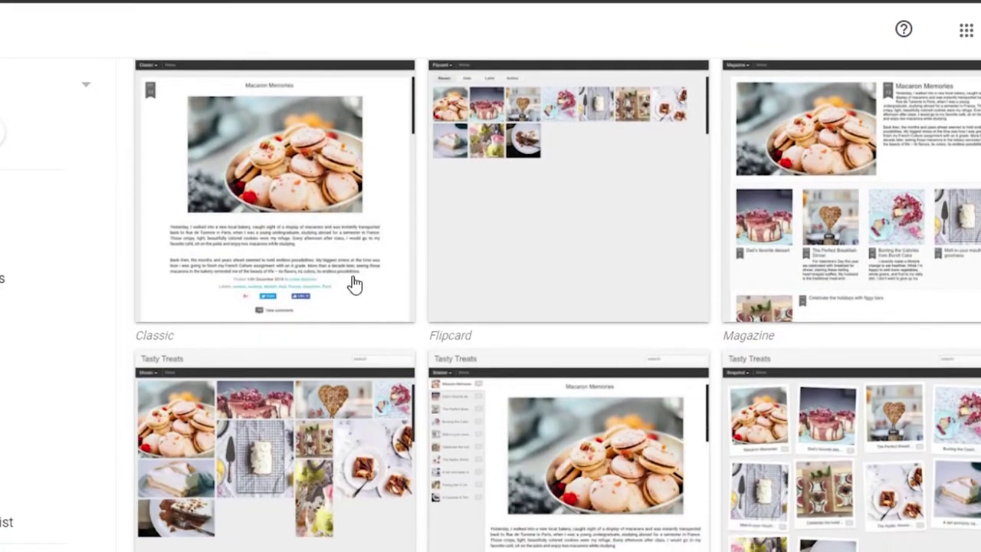
scroll(558, 306, down, 10)
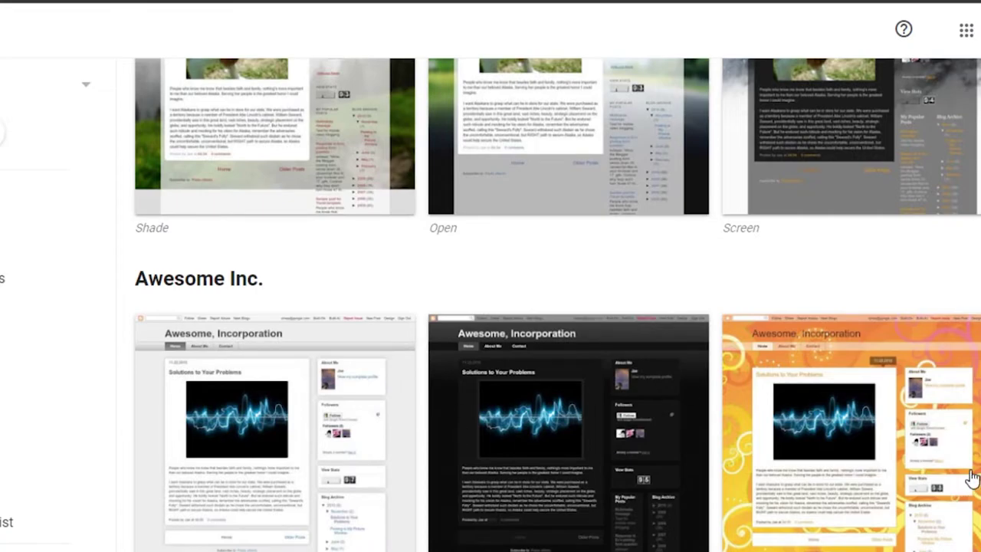
scroll(557, 307, down, 15)
scroll(558, 306, up, 20)
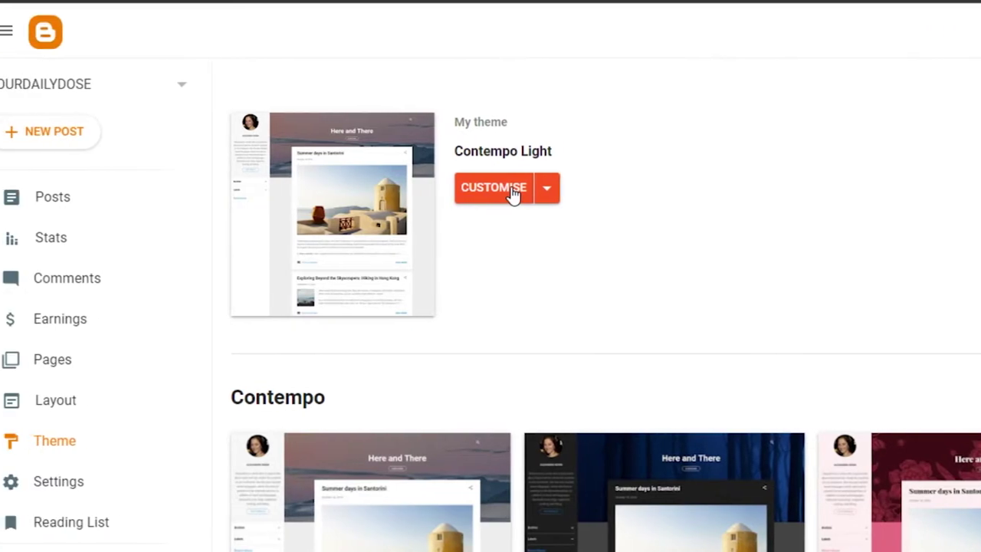
Step: Open the Contempo Light theme customiser with its Background settings and live preview
click(528, 193)
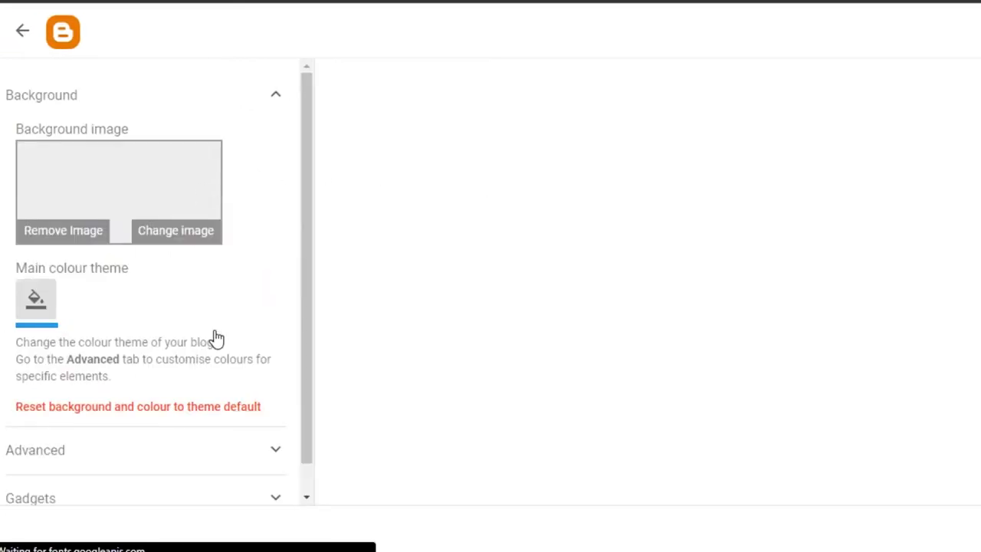
drag(313, 190, 326, 357)
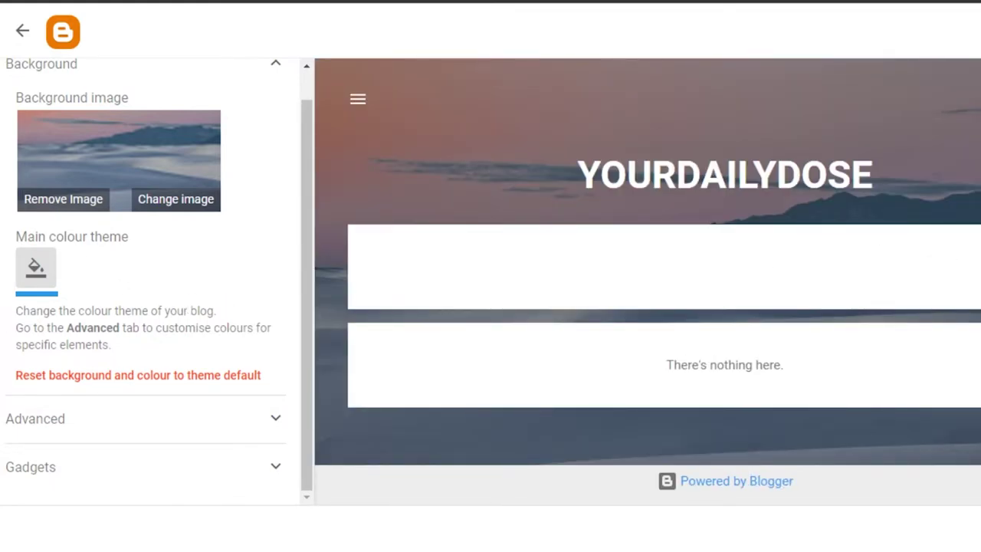
scroll(648, 284, down, 1)
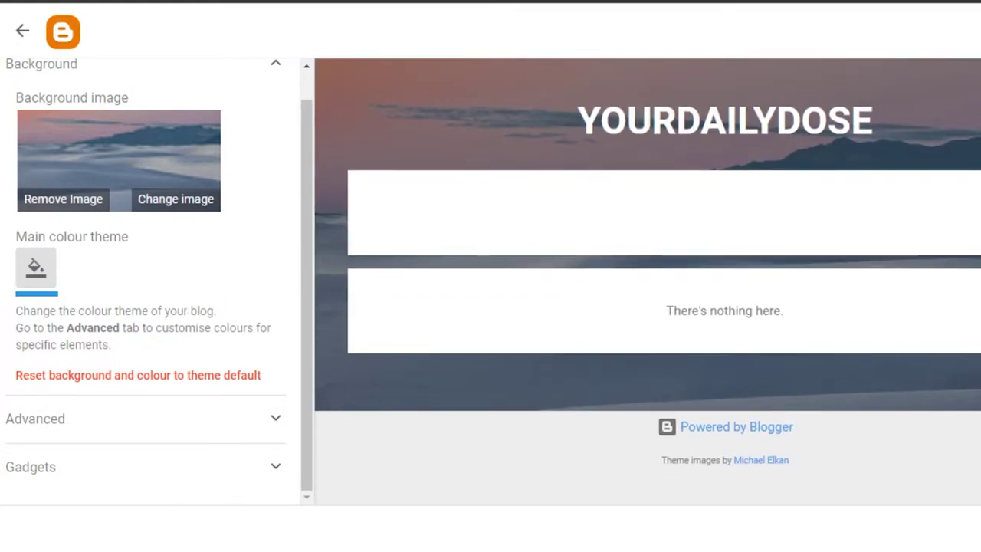
scroll(647, 284, up, 1)
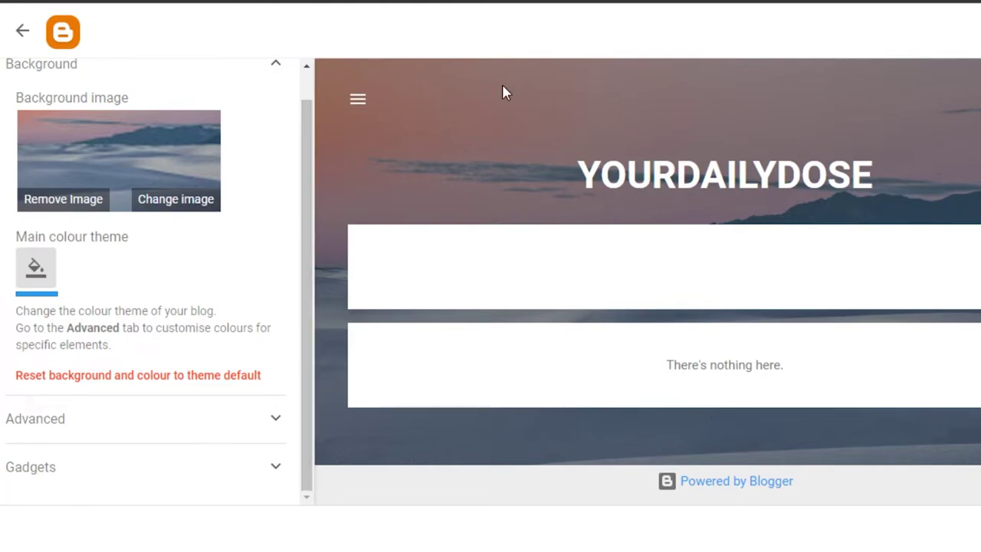
Step: Replace the background with the colourful tagine pottery photo from The arts collection
click(194, 201)
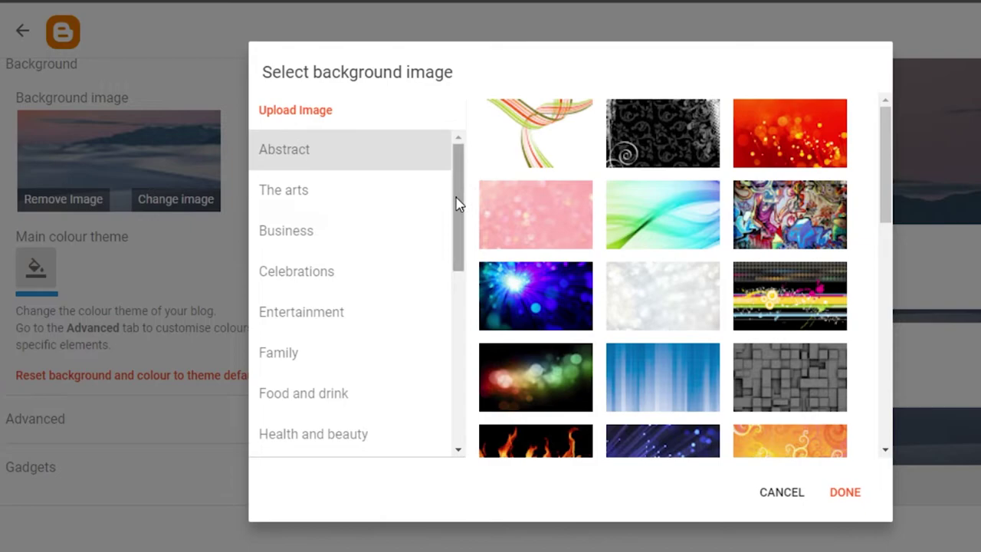
drag(455, 229, 453, 390)
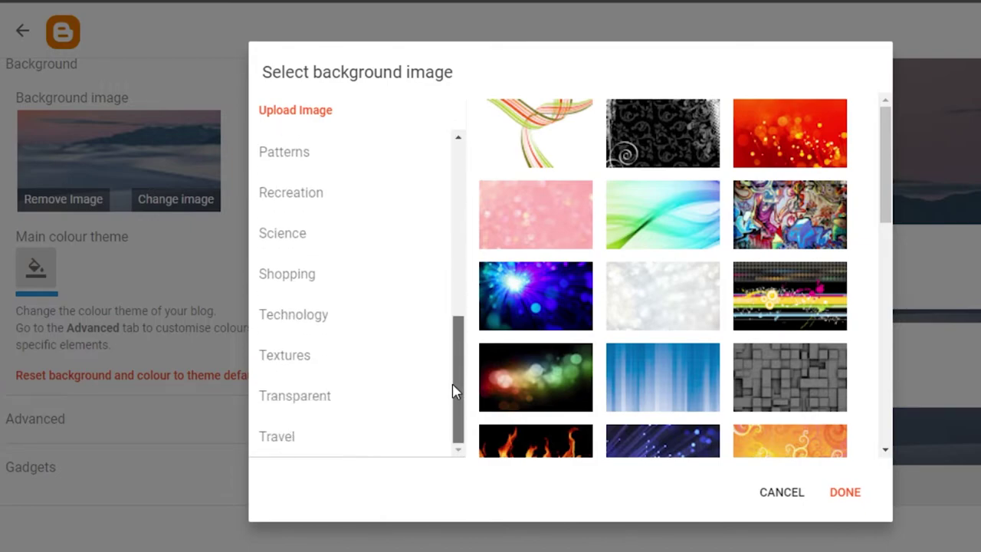
click(289, 164)
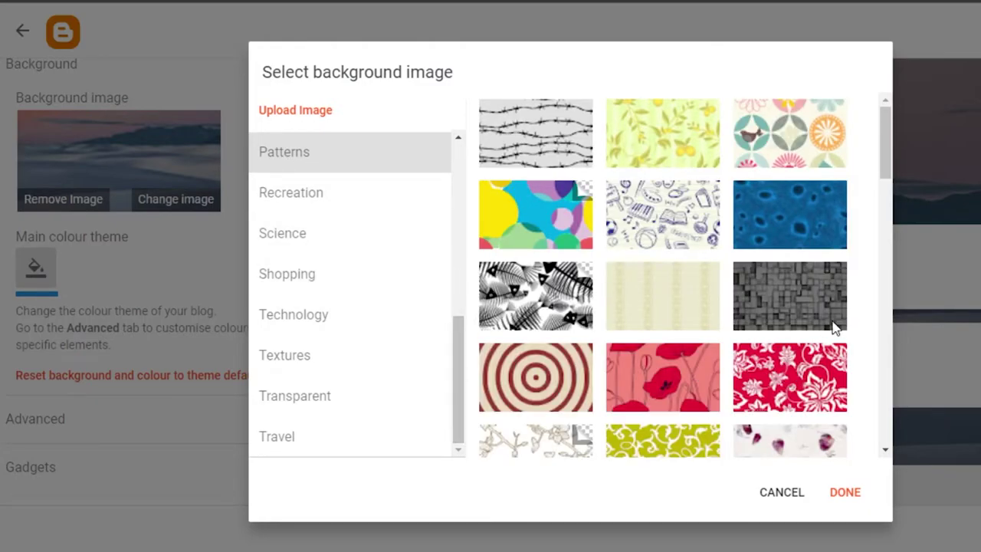
drag(884, 158, 883, 426)
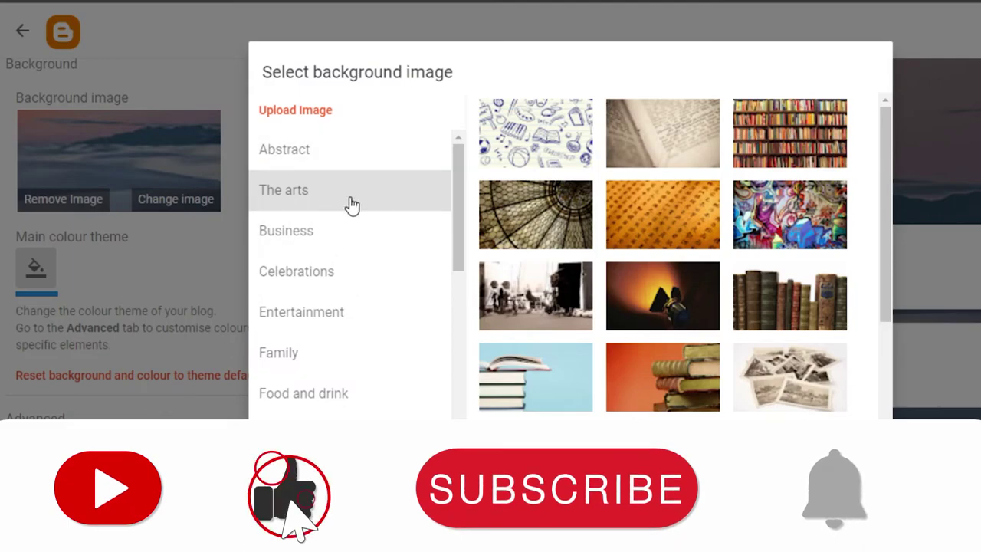
drag(882, 170, 890, 299)
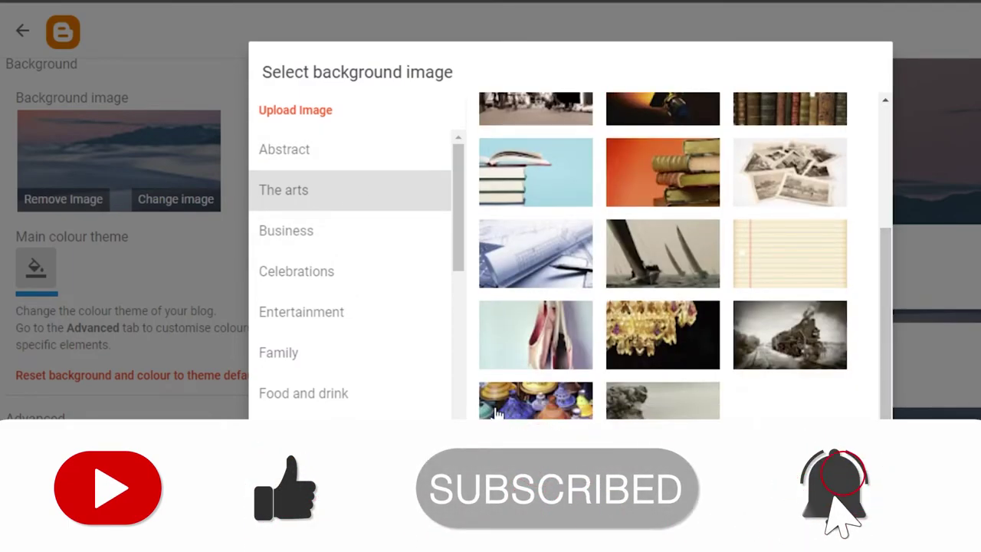
click(547, 413)
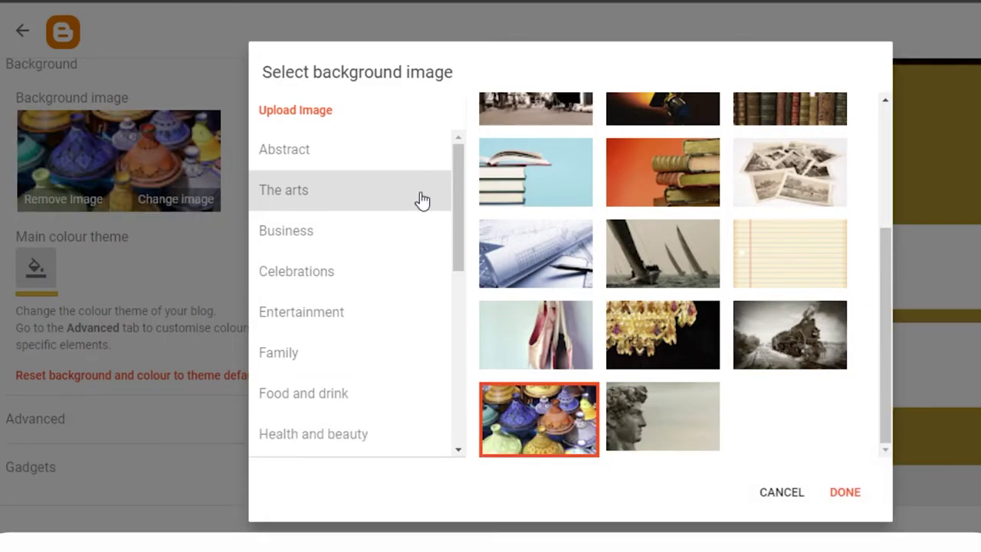
click(847, 496)
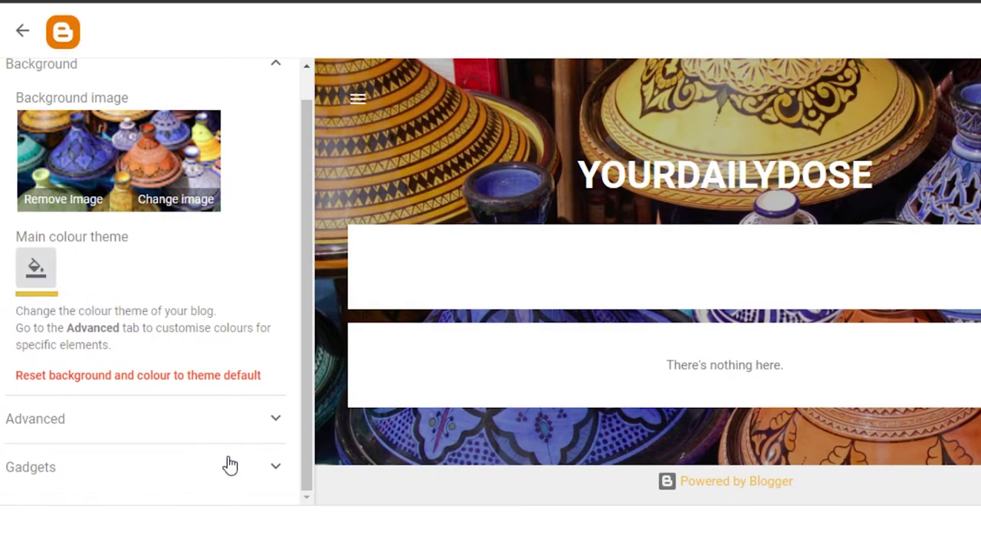
Step: Switch off Show About Me under Gadgets in the theme customiser
click(276, 424)
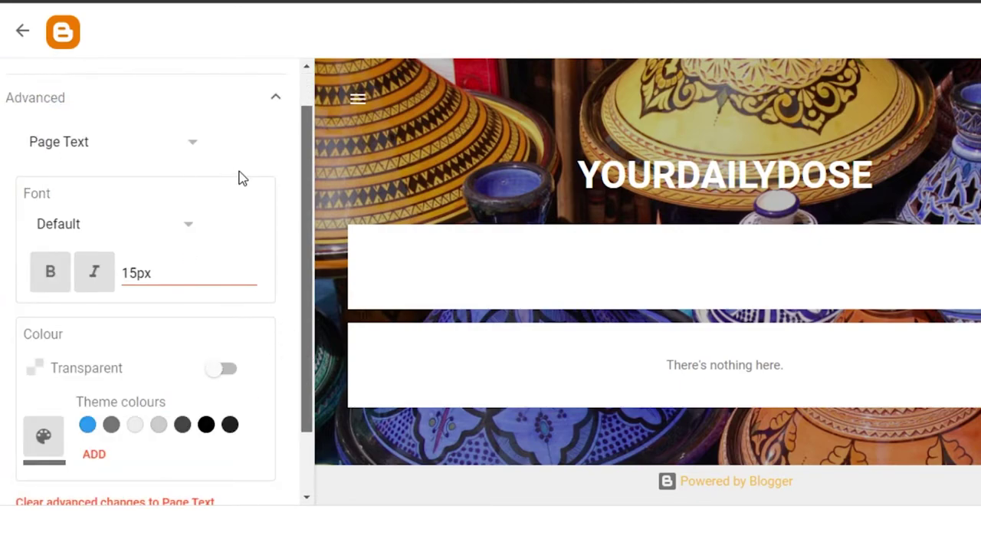
drag(309, 213, 312, 135)
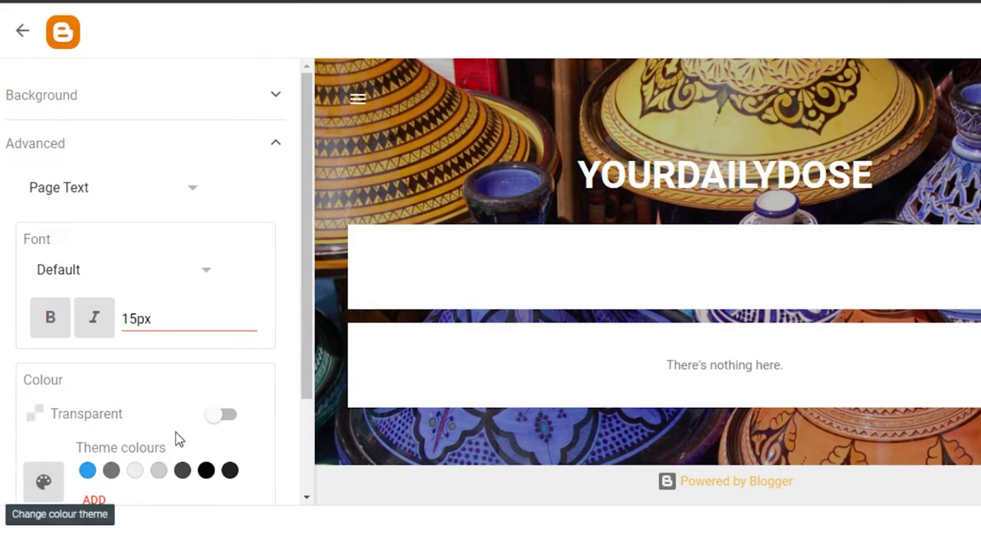
drag(310, 337, 302, 453)
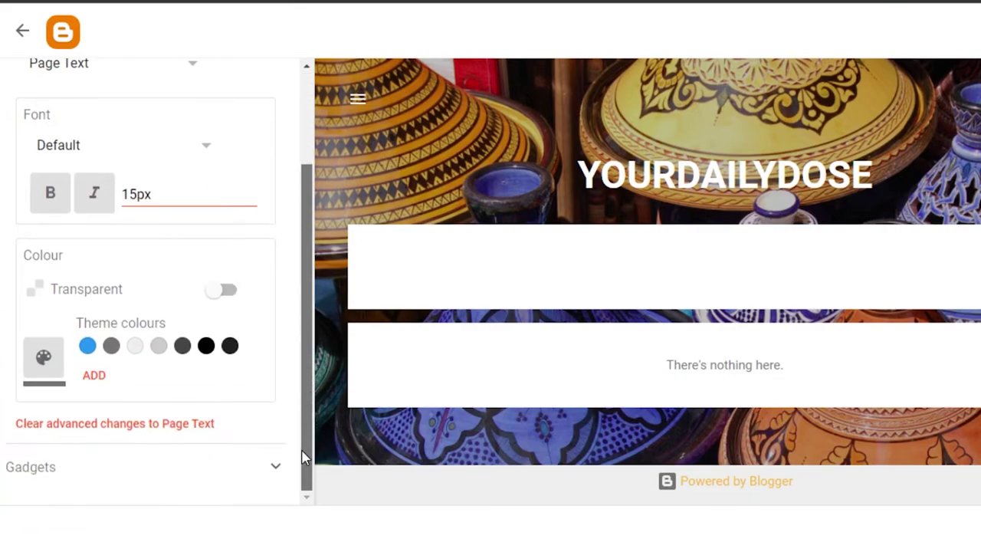
click(268, 469)
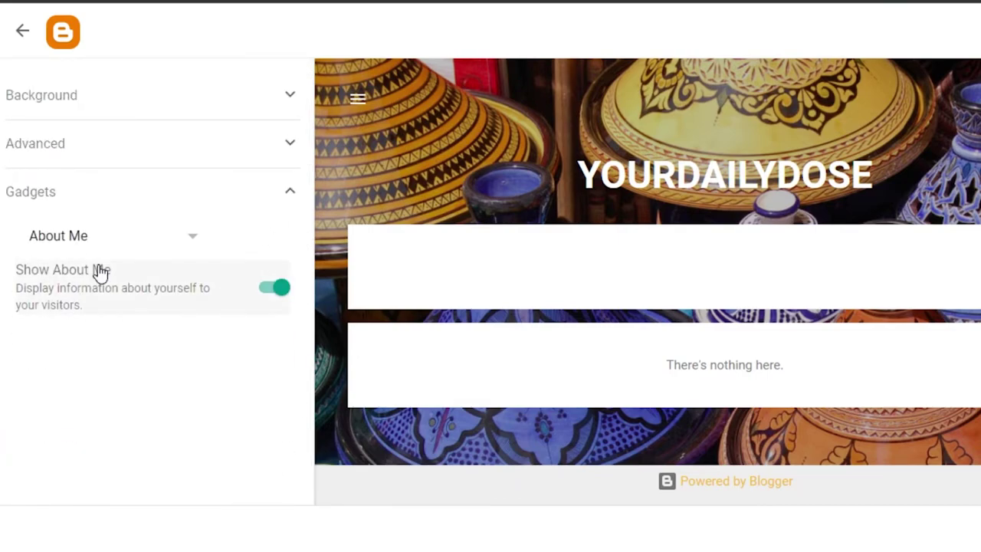
click(280, 289)
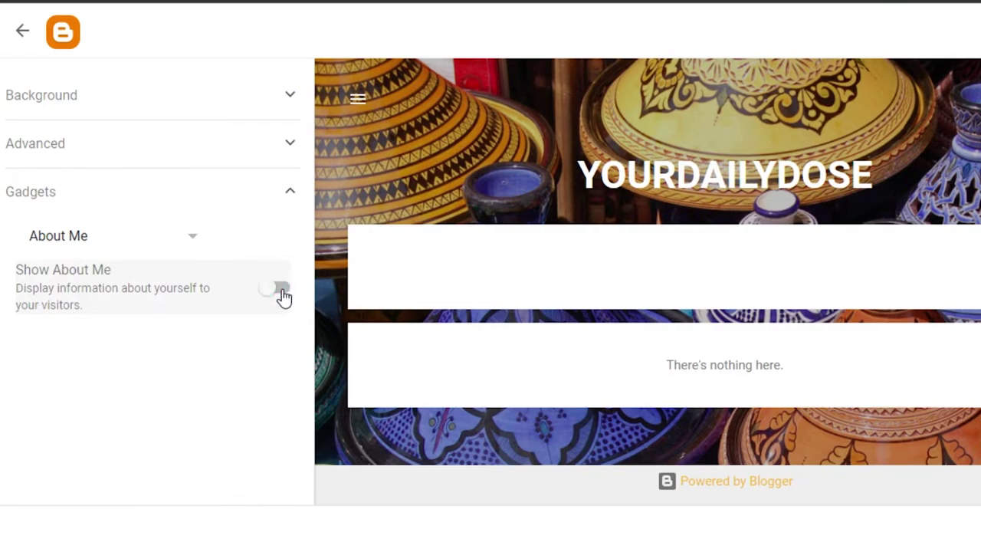
click(291, 146)
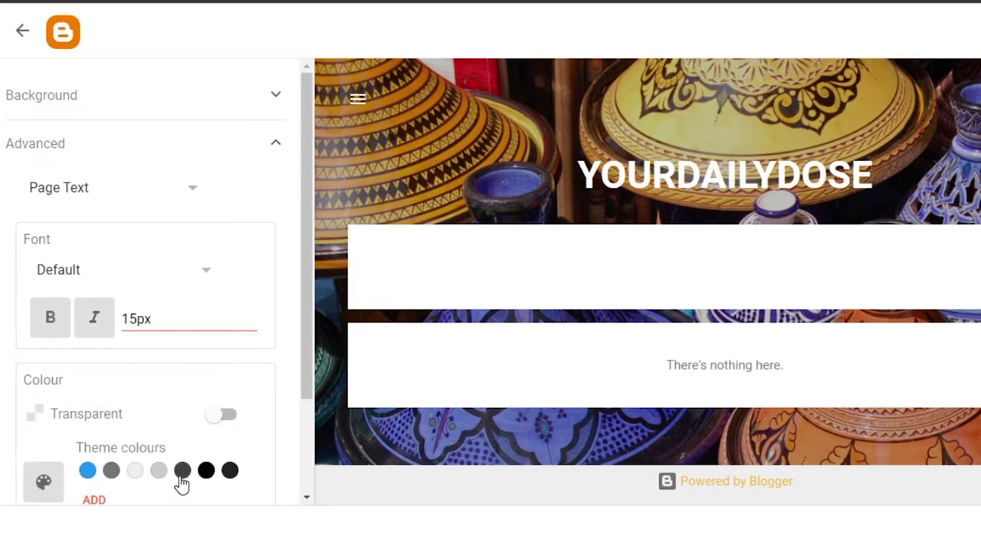
drag(298, 385, 328, 235)
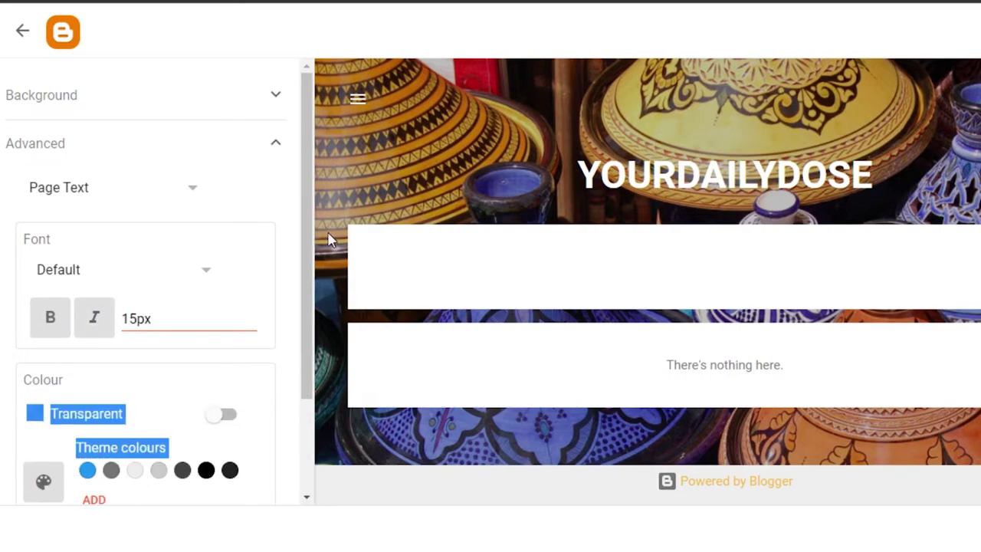
drag(314, 345, 310, 435)
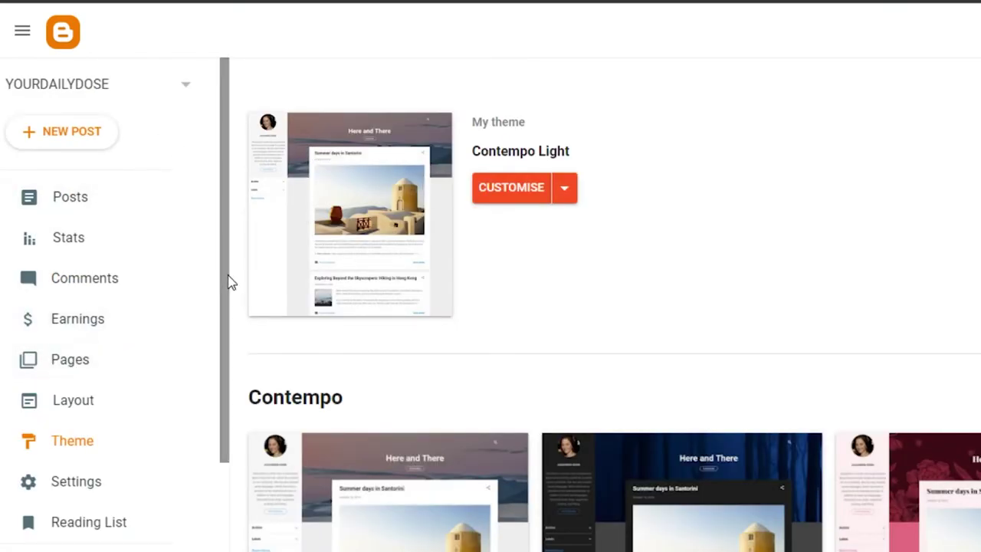
Step: Open a new post, then leave the editor for the Posts list showing SALICYCLIC ACID IN SKINCARE
drag(226, 280, 234, 387)
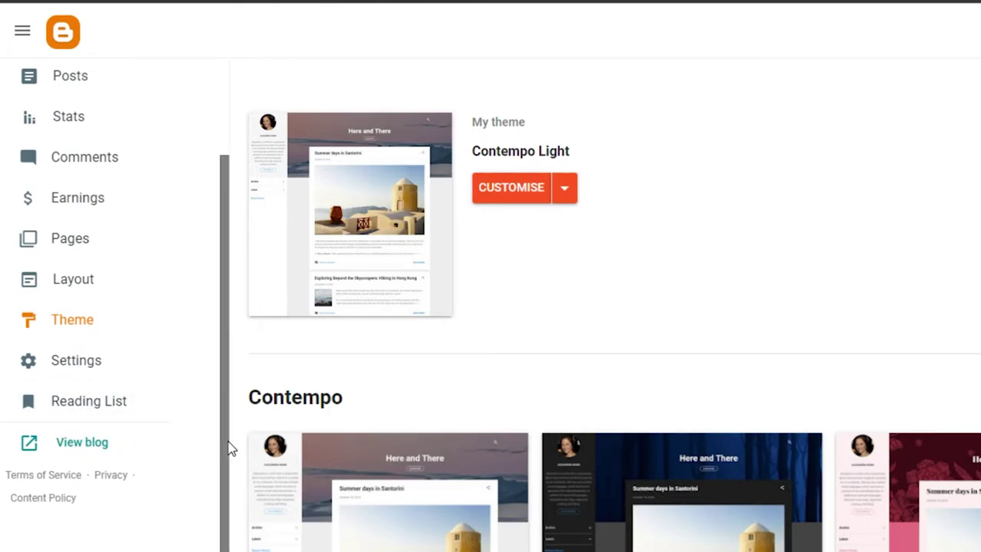
drag(228, 447, 236, 235)
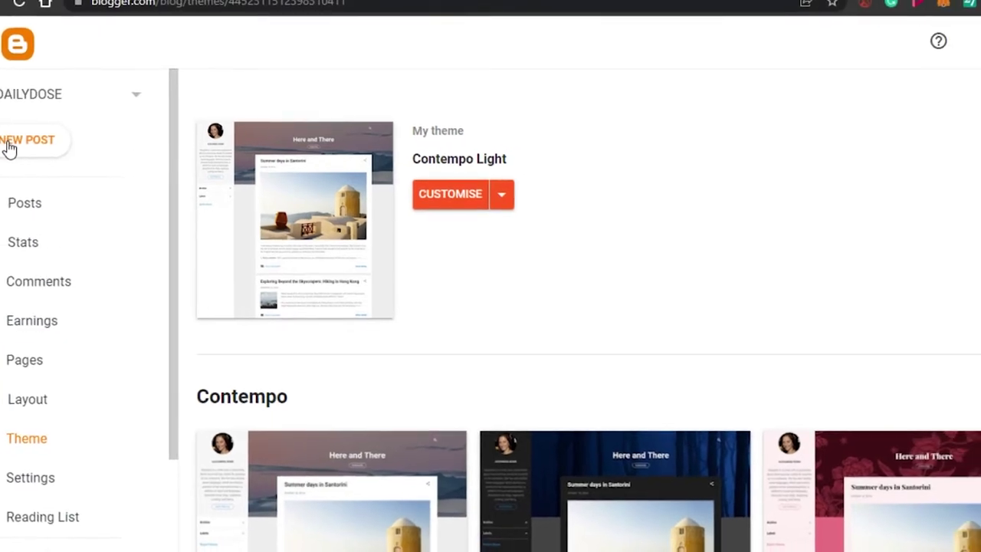
click(46, 131)
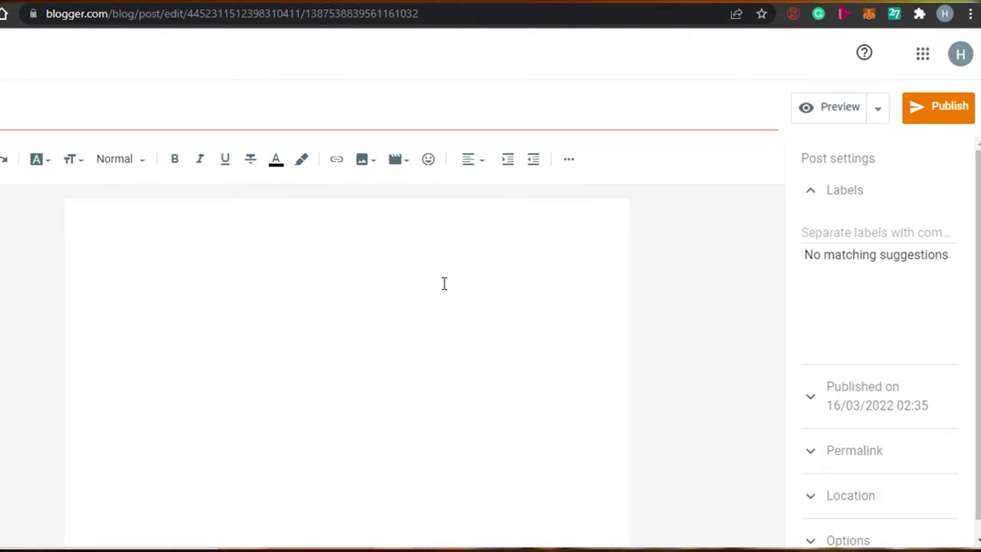
key(alt+Left)
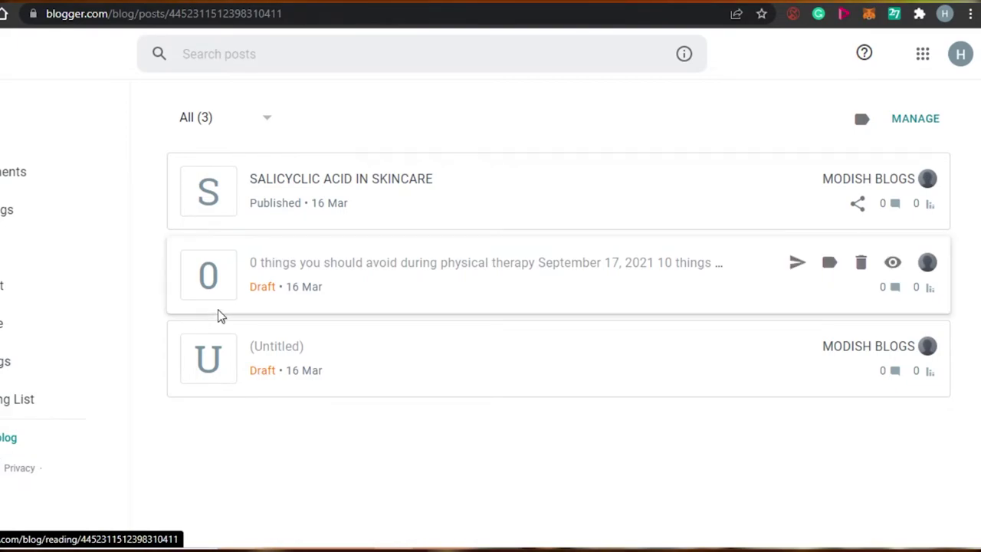
Step: View the live YOURDAILYDOSE blog and scroll over its post and tagine background
click(17, 398)
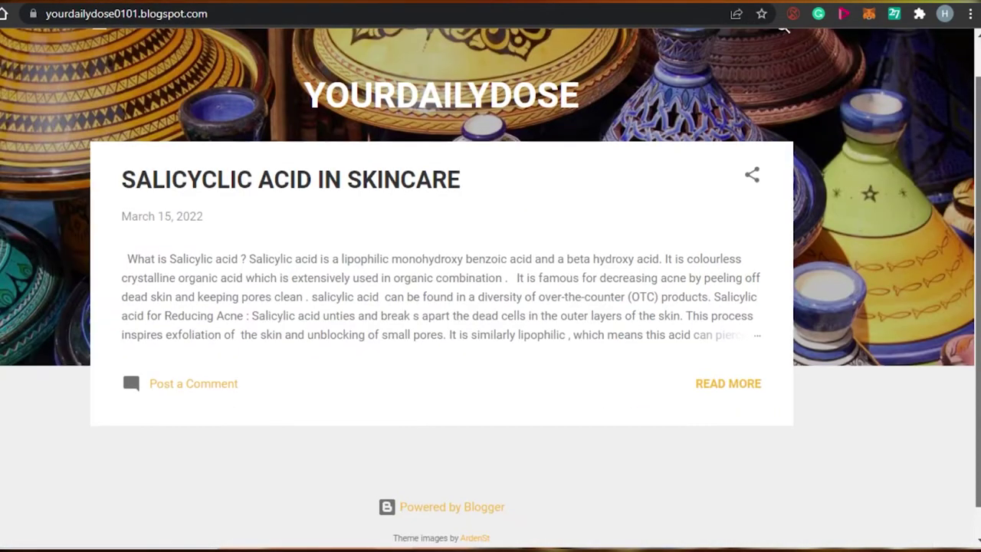
scroll(525, 51, up, 1)
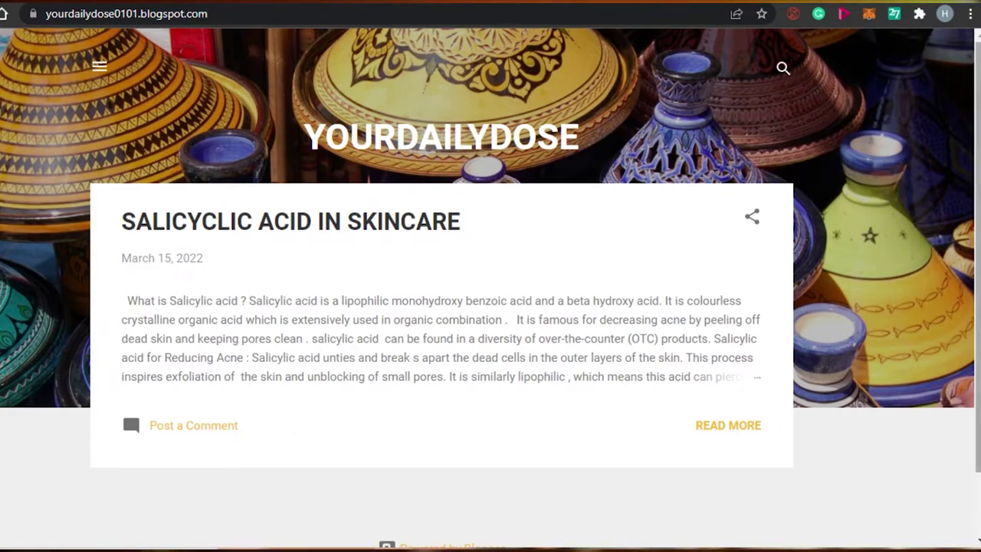
scroll(952, 188, down, 1)
scroll(953, 189, up, 1)
scroll(953, 188, down, 1)
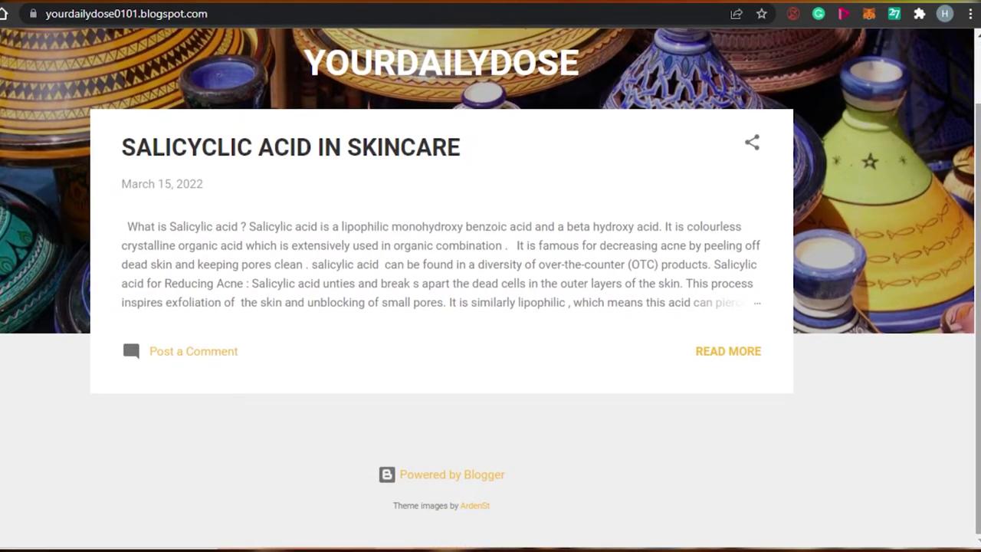
scroll(299, 111, up, 1)
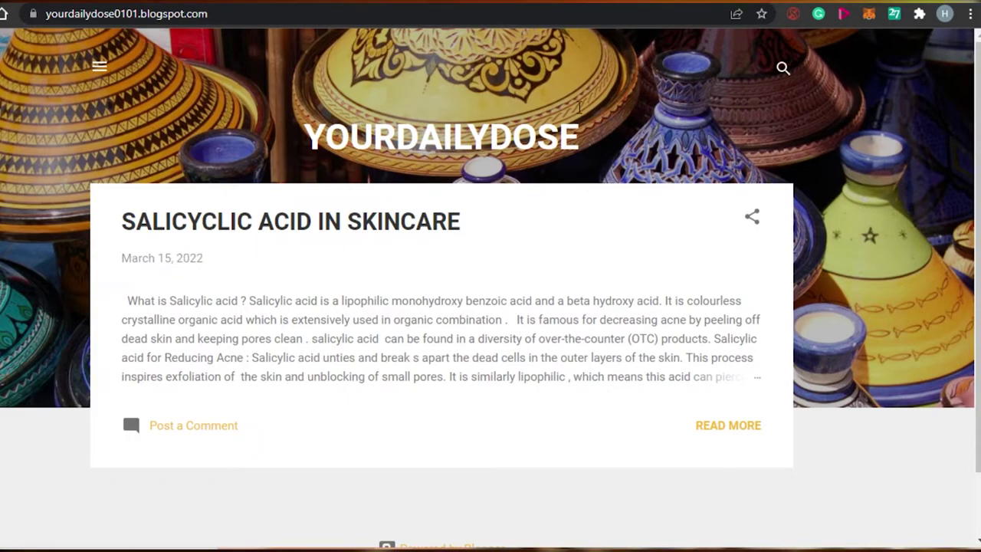
Step: Open the full SALICYCLIC ACID IN SKINCARE post, scroll to its end and back up
click(733, 435)
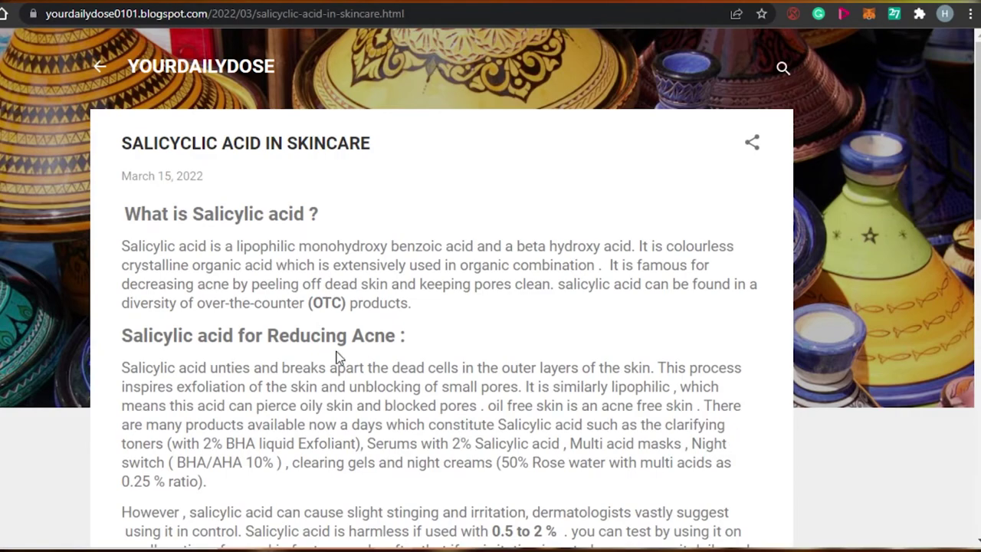
scroll(441, 307, down, 9)
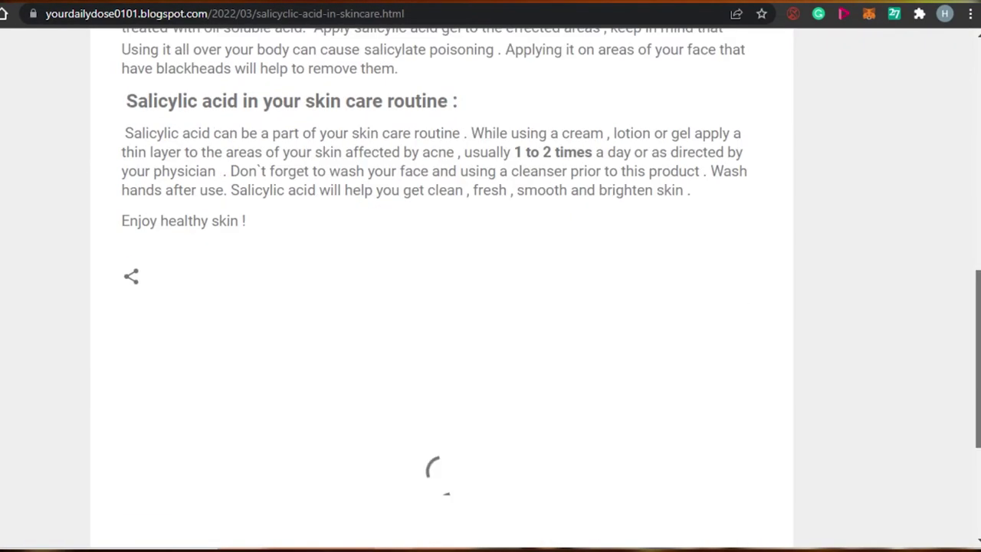
scroll(368, 183, down, 1)
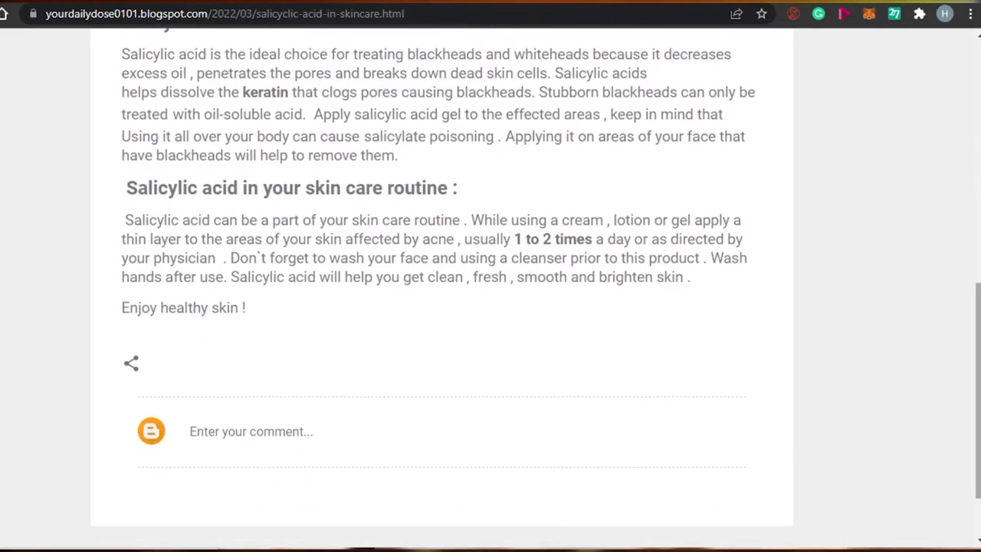
scroll(747, 302, down, 1)
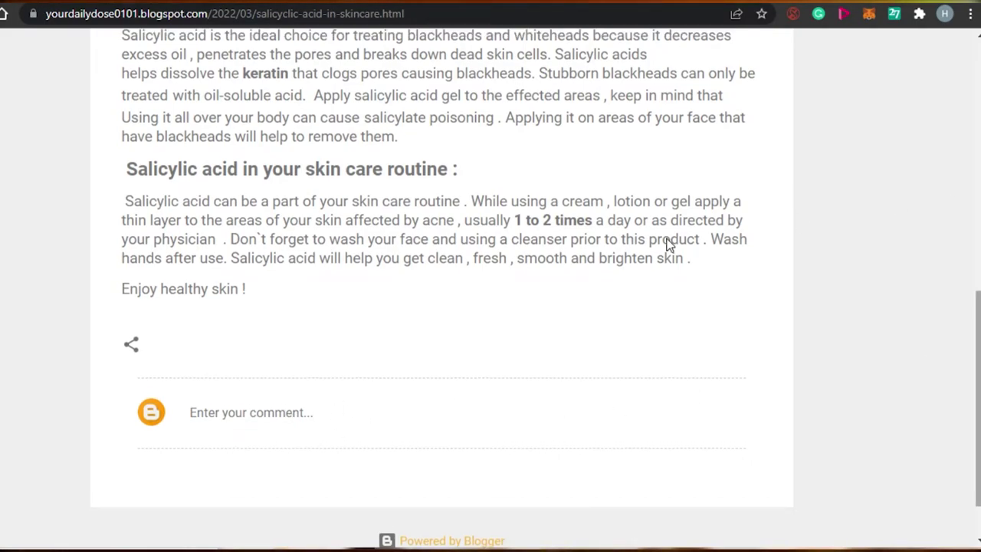
scroll(490, 289, up, 1)
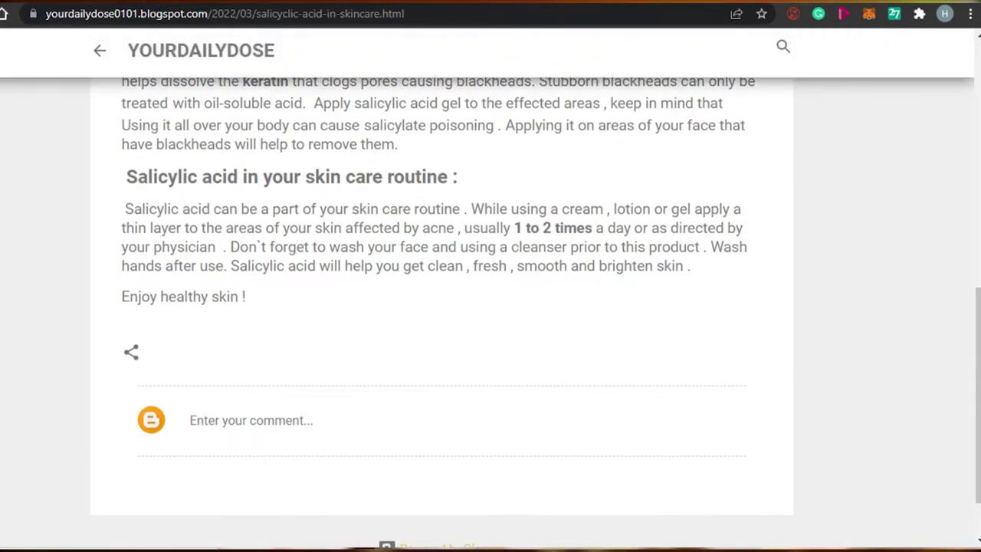
scroll(432, 74, up, 8)
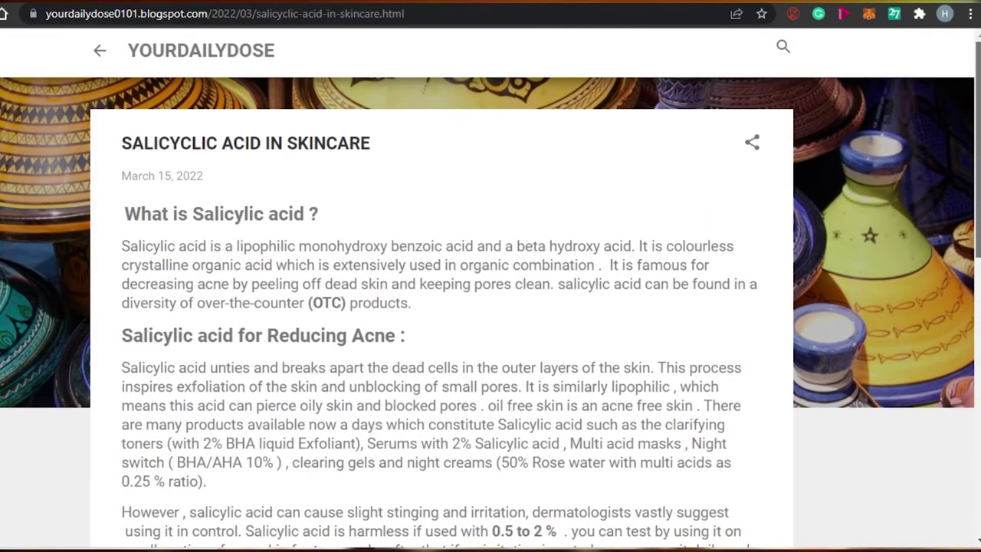